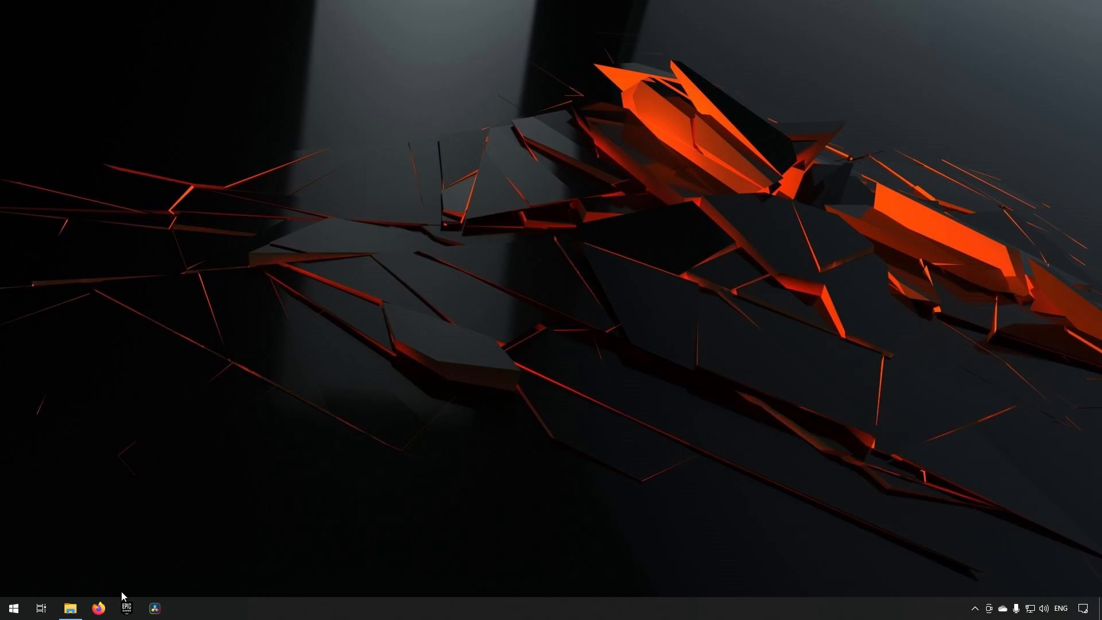
- Switch to the Epic Games Launcher and open the BeginnersJourney project from the Unreal Engine library
{"action": "left_click", "coordinate": [126, 608]}
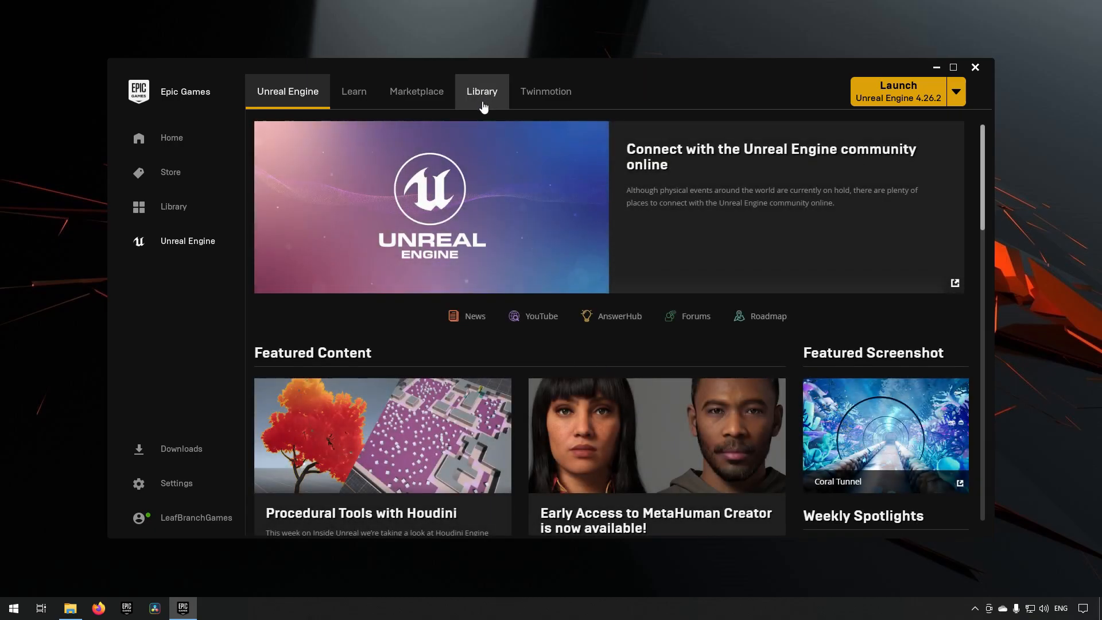
{"action": "left_click", "coordinate": [481, 95]}
{"action": "double_click", "coordinate": [306, 396]}
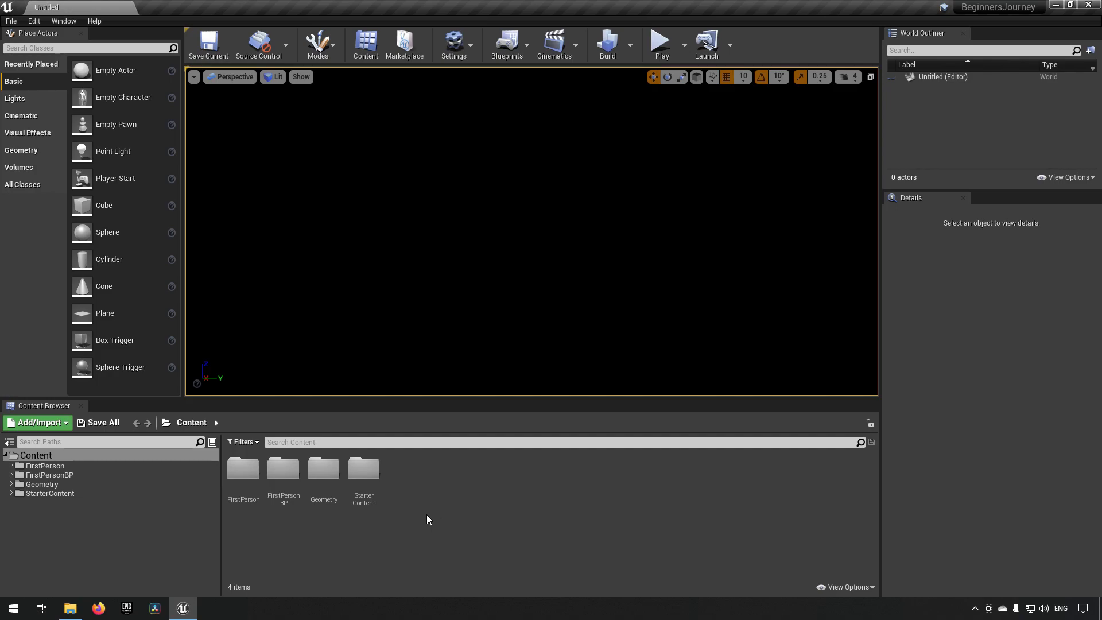
- View the Starter Content pack among the content that can be added to the project, and close the dialog without adding it
{"action": "left_click", "coordinate": [30, 426]}
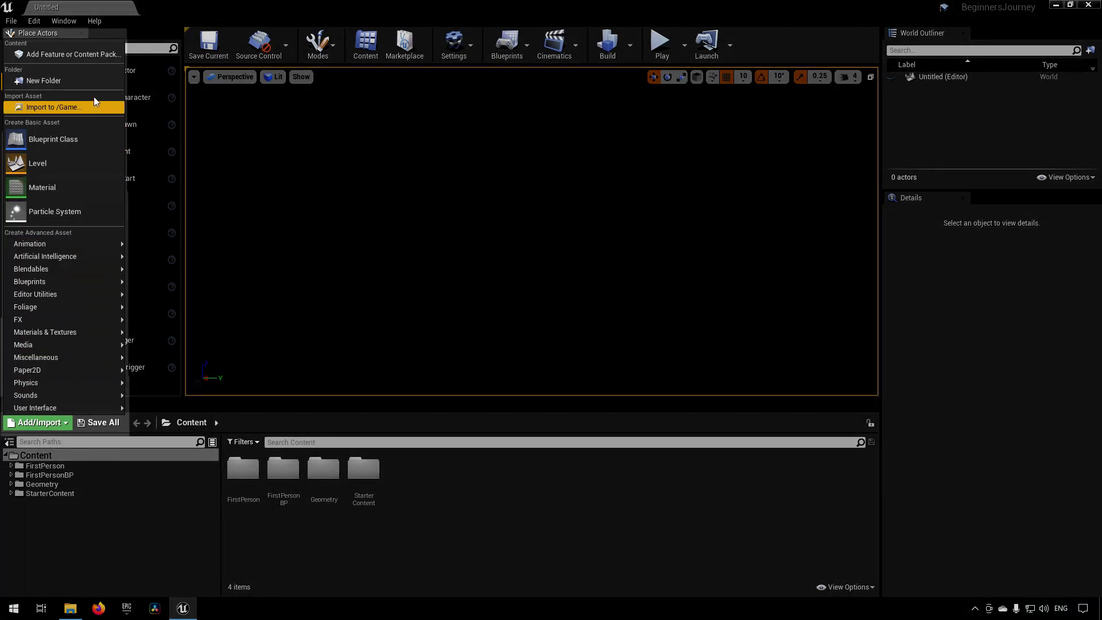
{"action": "left_click", "coordinate": [99, 57]}
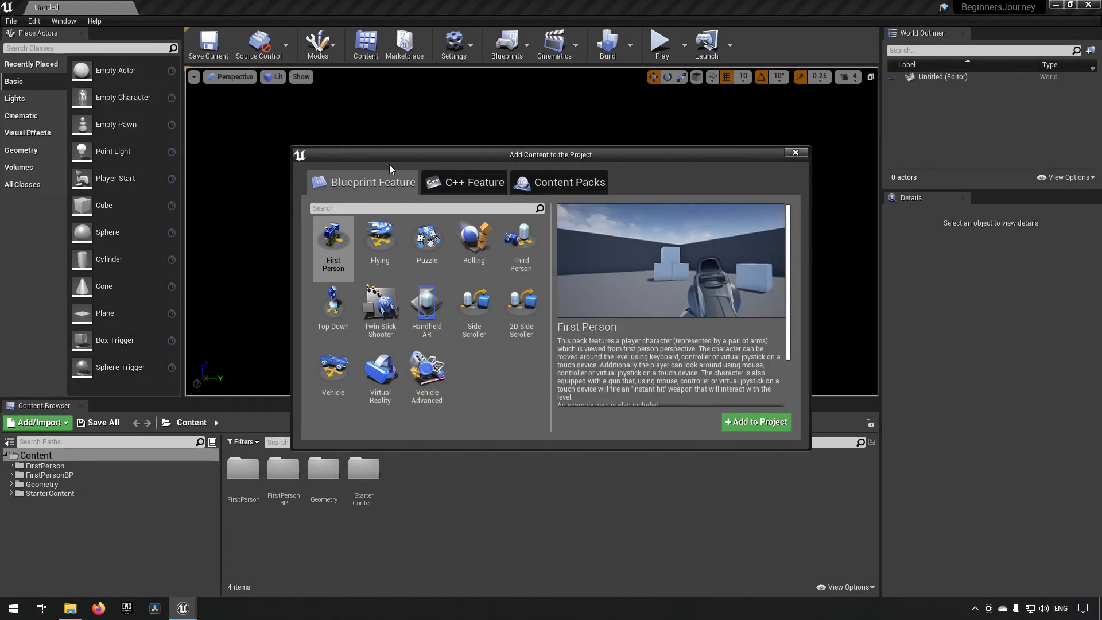
{"action": "left_click", "coordinate": [566, 189]}
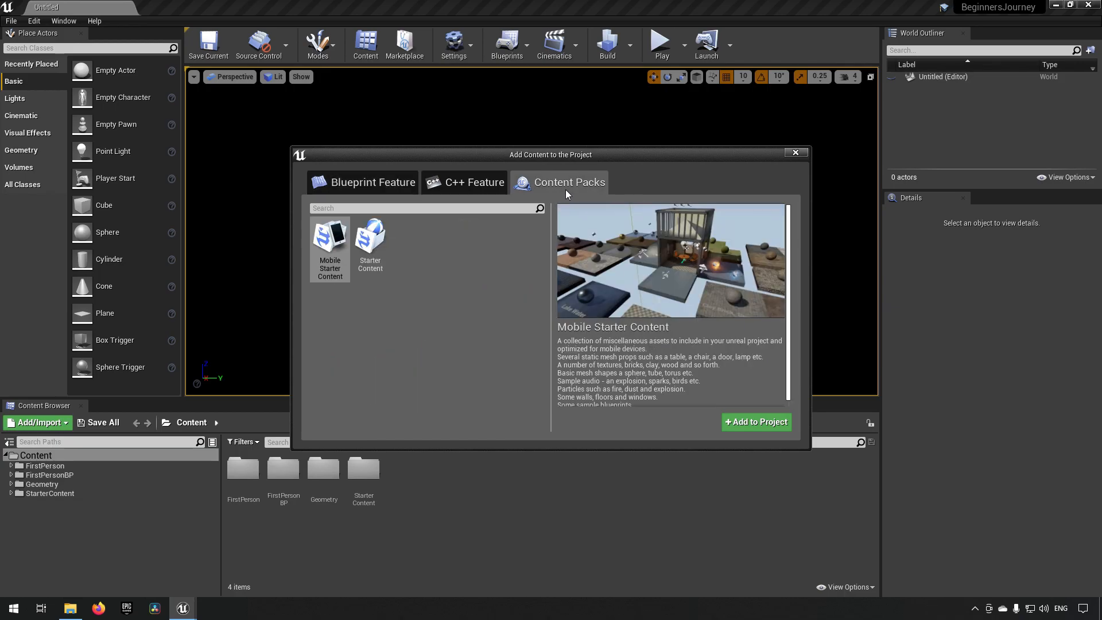
{"action": "left_click", "coordinate": [369, 256]}
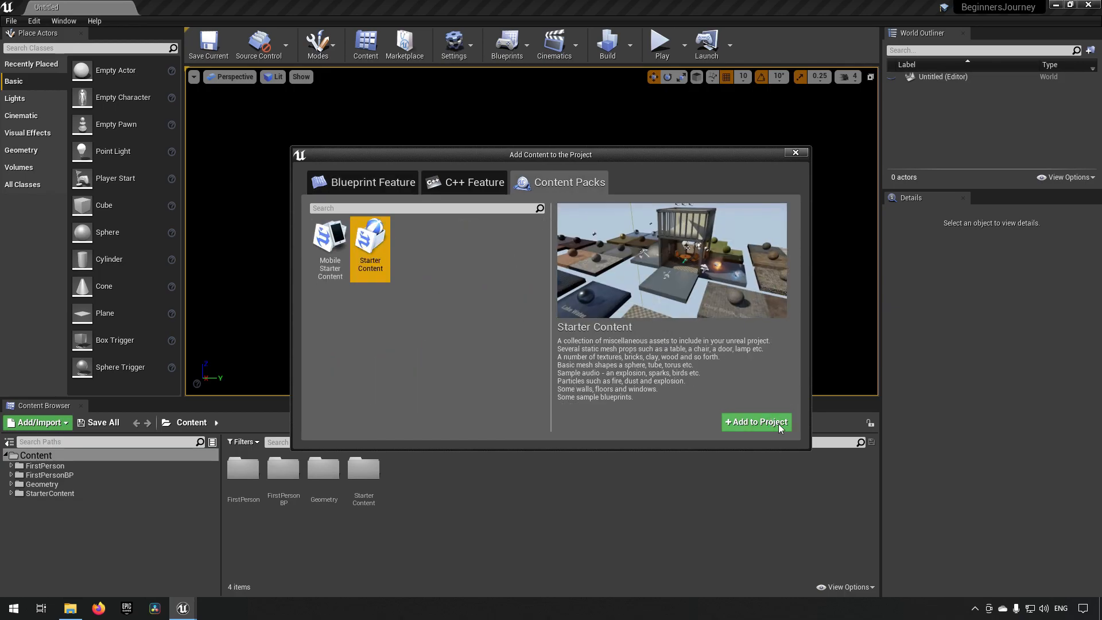
{"action": "left_click", "coordinate": [796, 153]}
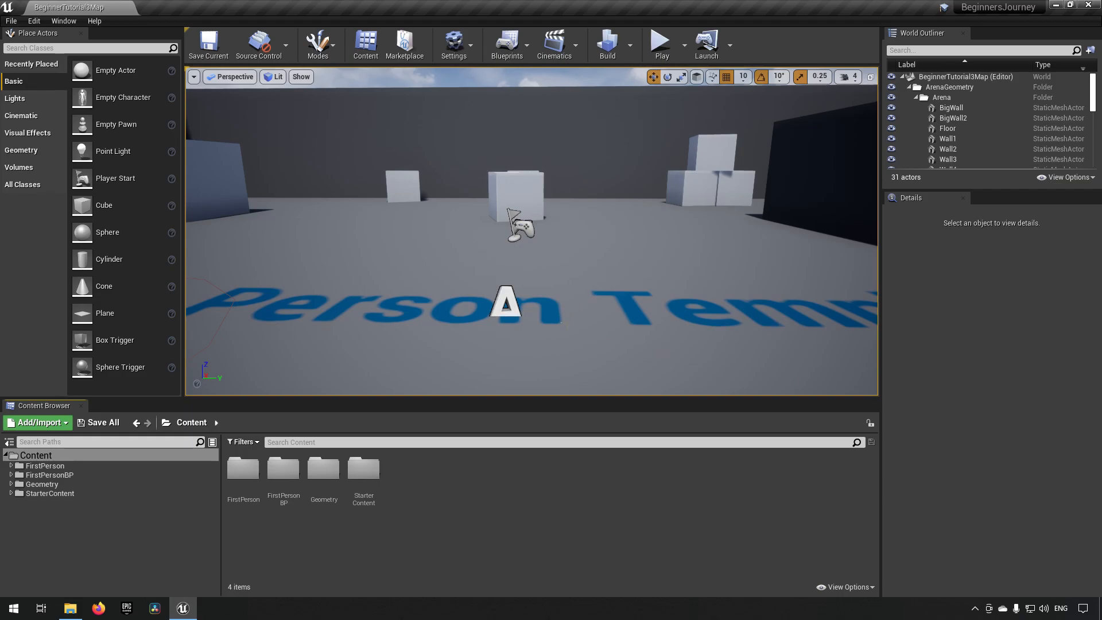
- Place a basic cube on the open floor of the level at about X 420, Y -510, Z 220
{"action": "right_click_drag", "start_coordinate": [607, 293], "coordinate": [608, 338]}
{"action": "key", "text": "w"}
{"action": "key", "text": "s"}
{"action": "key", "text": "d"}
{"action": "key", "text": "s"}
{"action": "key", "text": "w"}
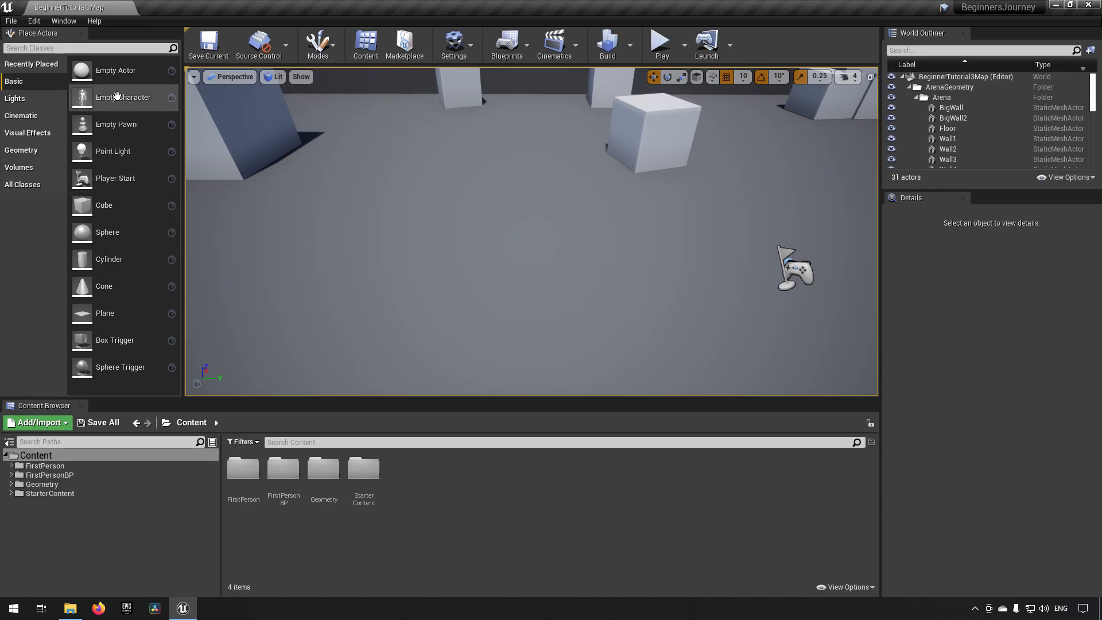
{"action": "left_click_drag", "start_coordinate": [109, 206], "coordinate": [429, 193]}
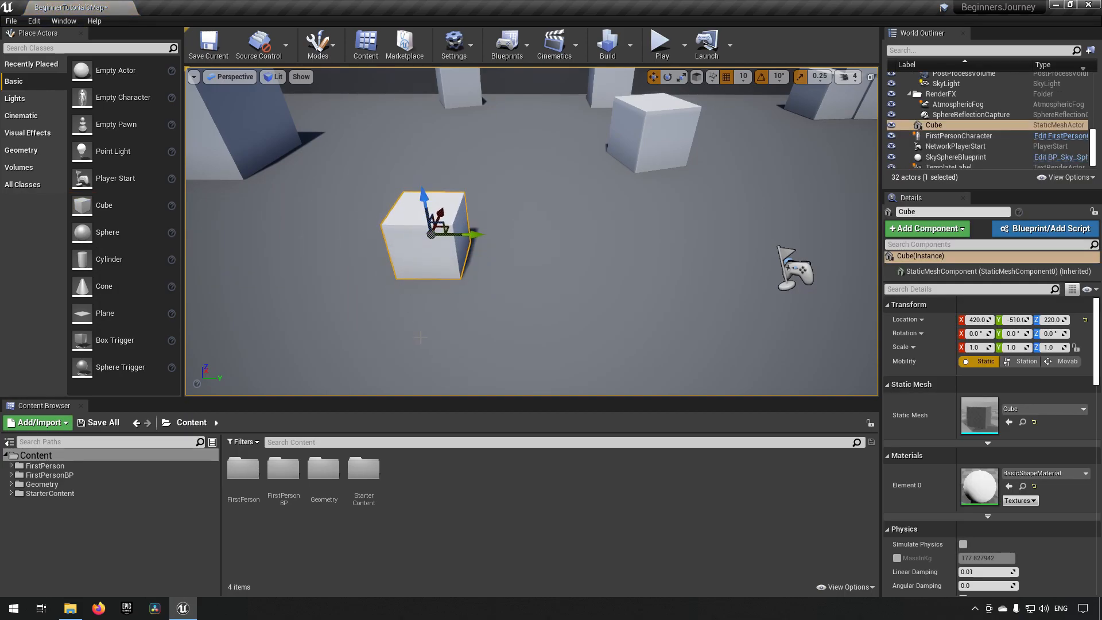
- Place a basic sphere on the floor beside the new cube and raise it, at about X 430, Y -160, Z 210
{"action": "mouse_move", "coordinate": [377, 268]}
{"action": "right_mouse_down"}
{"action": "mouse_move", "coordinate": [344, 310]}
{"action": "mouse_move", "coordinate": [402, 275]}
{"action": "mouse_move", "coordinate": [377, 268]}
{"action": "right_mouse_up"}
{"action": "left_click_drag", "start_coordinate": [97, 232], "coordinate": [649, 254]}
{"action": "left_click_drag", "start_coordinate": [651, 216], "coordinate": [652, 192]}
{"action": "key", "text": "f"}
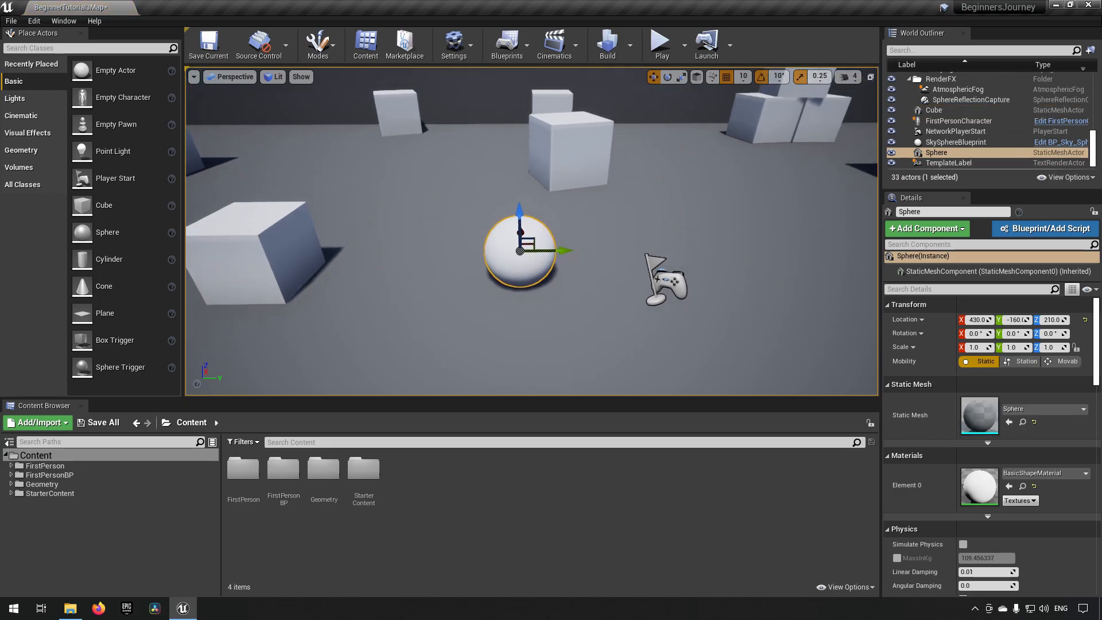
- Place a basic cylinder on the sphere's other side, beyond the player start, and raise it to about X 440, Y 130, Z 220
{"action": "left_click_drag", "start_coordinate": [109, 259], "coordinate": [703, 270]}
{"action": "left_click_drag", "start_coordinate": [718, 230], "coordinate": [722, 199]}
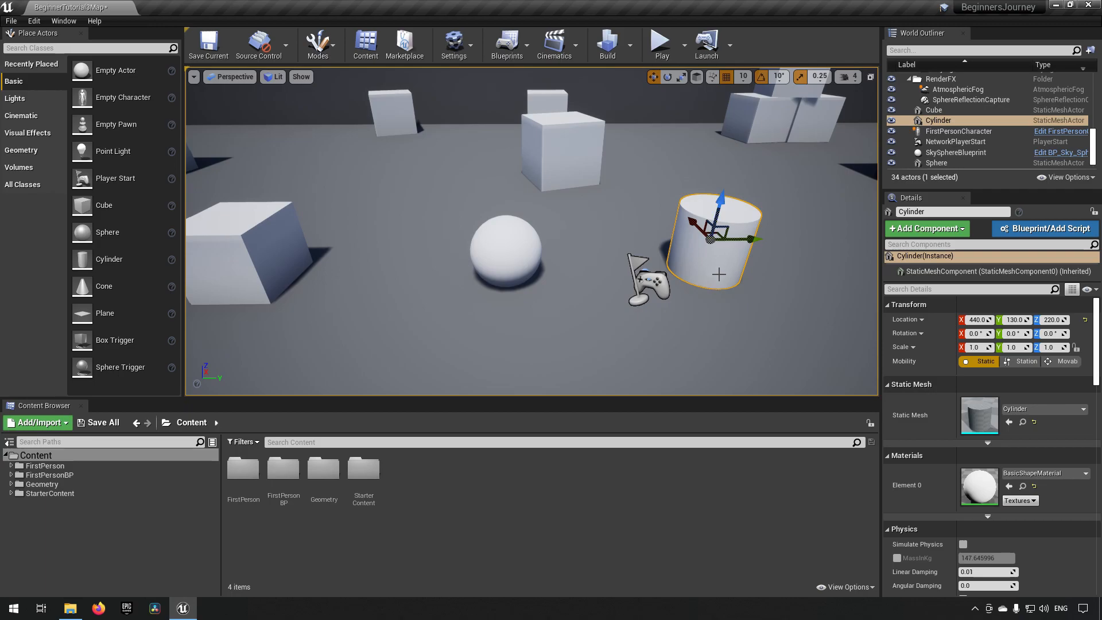
{"action": "key", "text": "a"}
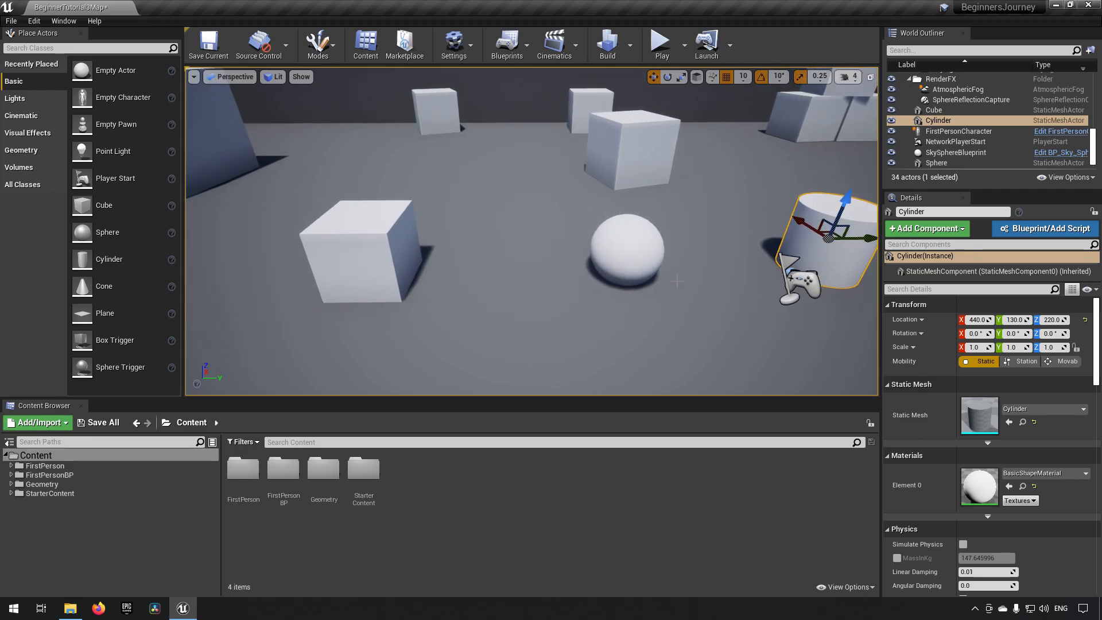
{"action": "key", "text": "d"}
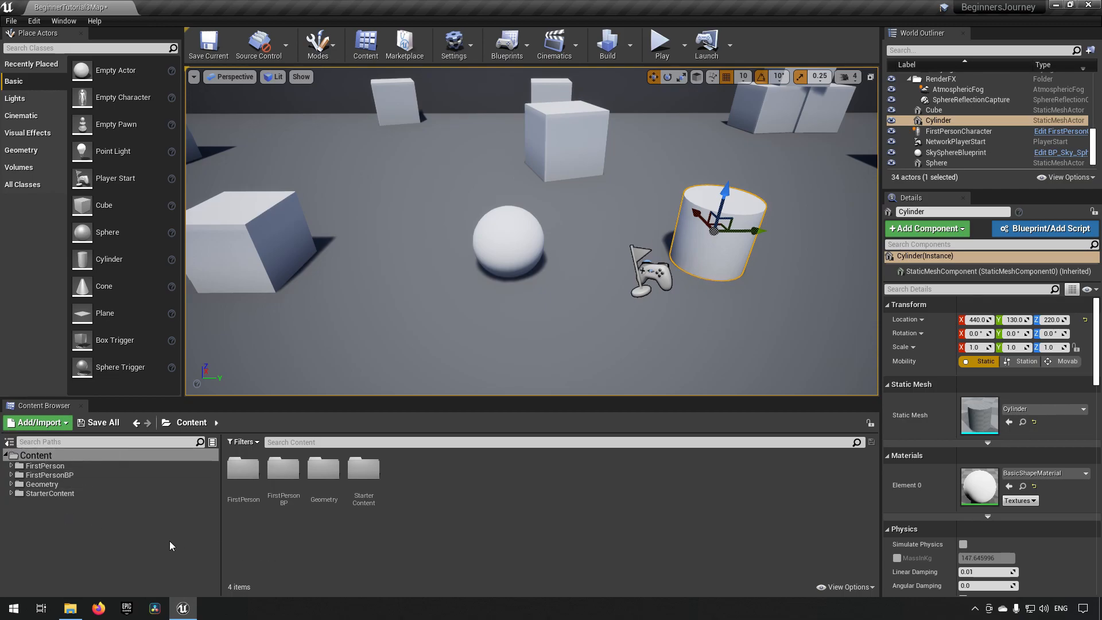
- Search the whole Content folder for "gold"
{"action": "left_click", "coordinate": [52, 456]}
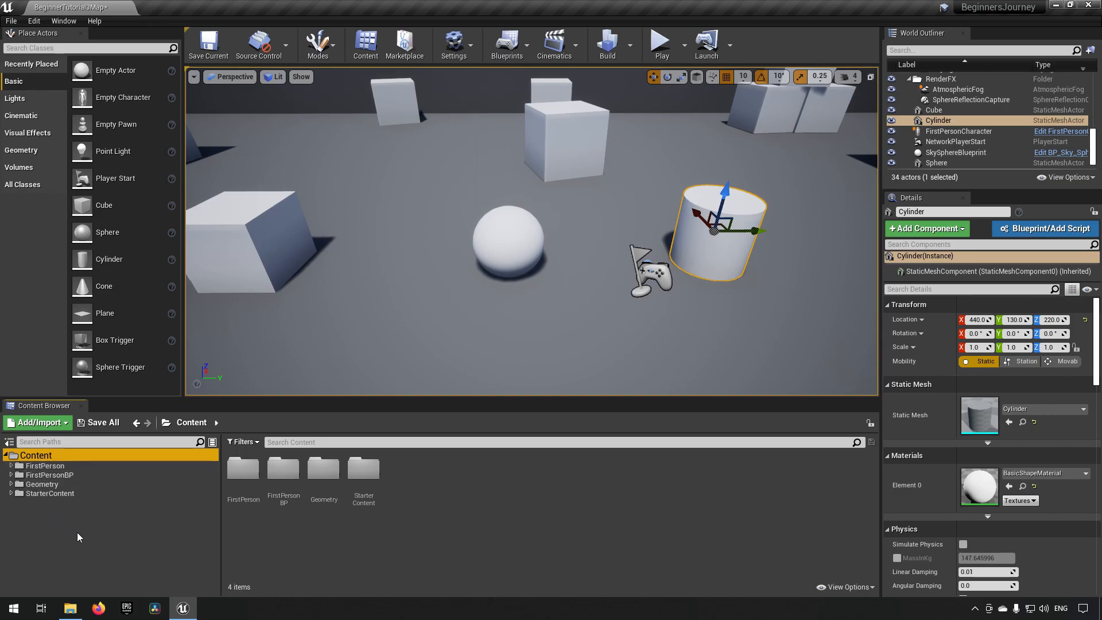
{"action": "left_click", "coordinate": [324, 447]}
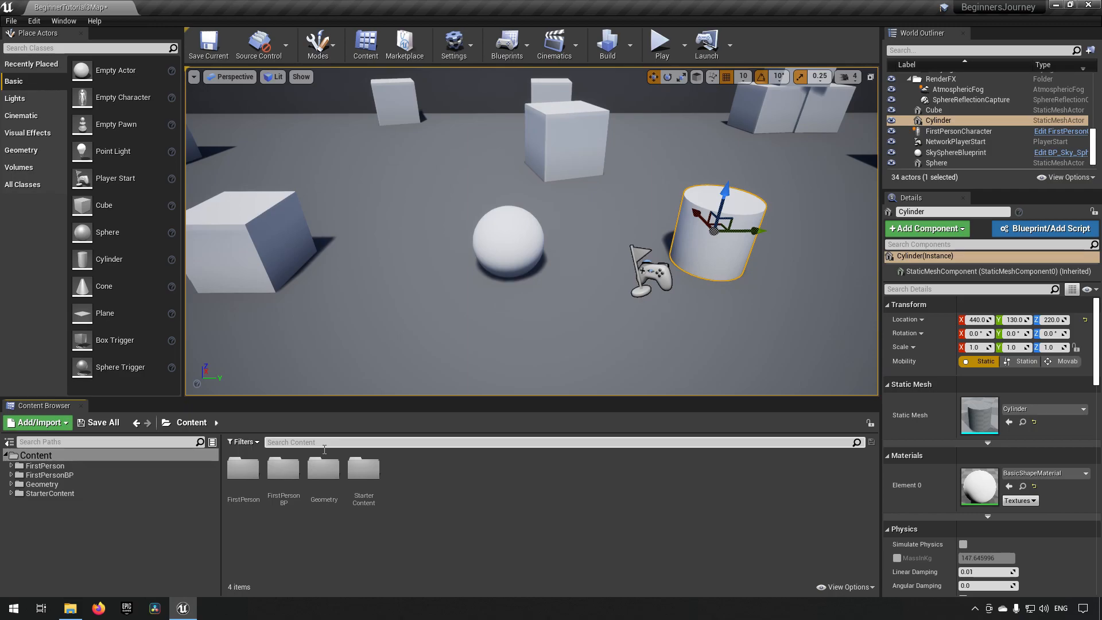
{"action": "type", "text": "gold"}
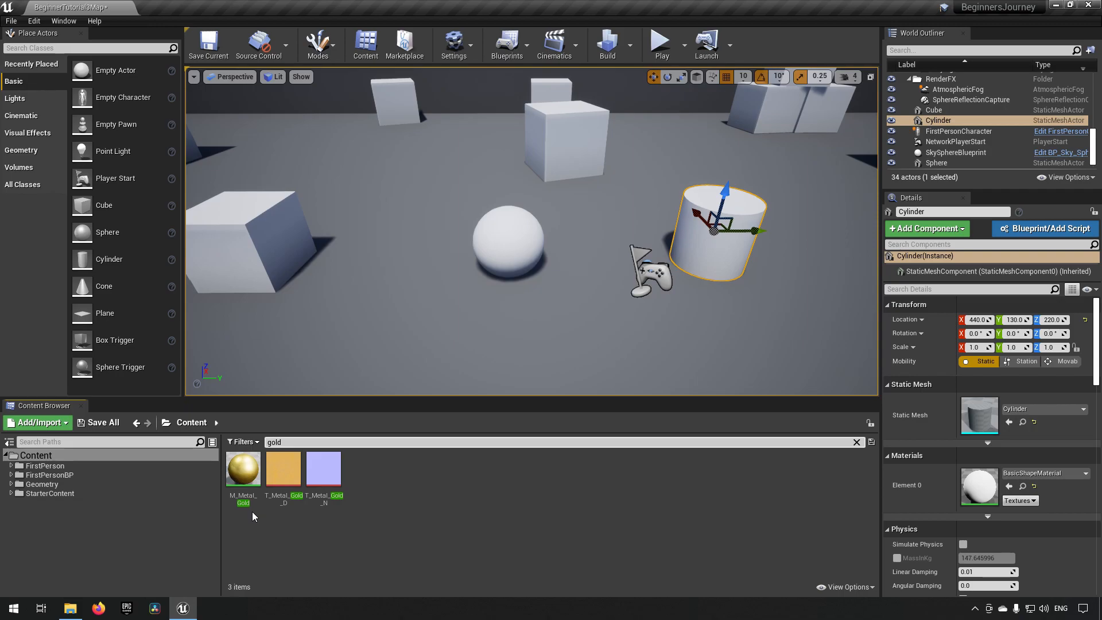
- Preview the T_Metal_Gold_D texture in the texture editor and close it
{"action": "mouse_move", "coordinate": [280, 513]}
{"action": "left_click", "coordinate": [300, 507]}
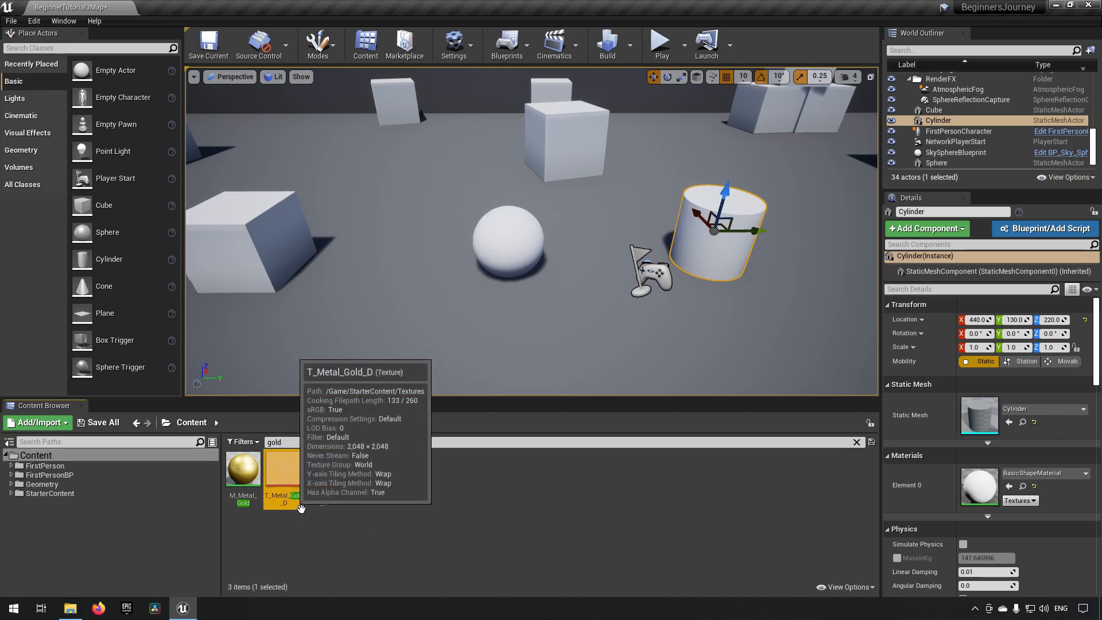
{"action": "double_click", "coordinate": [285, 480]}
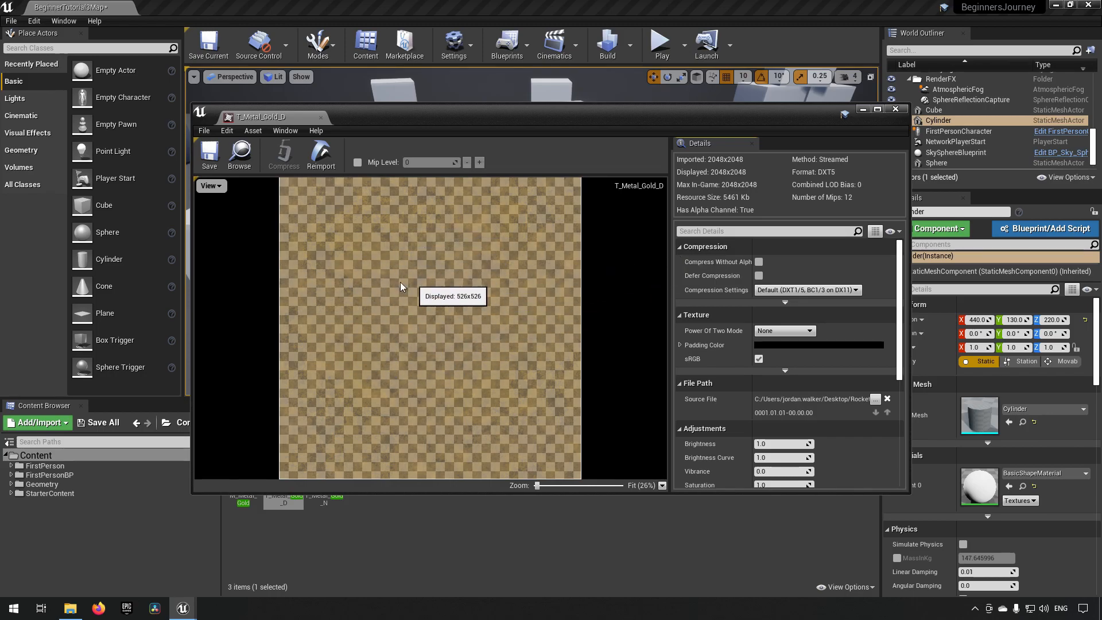
{"action": "left_click", "coordinate": [895, 109]}
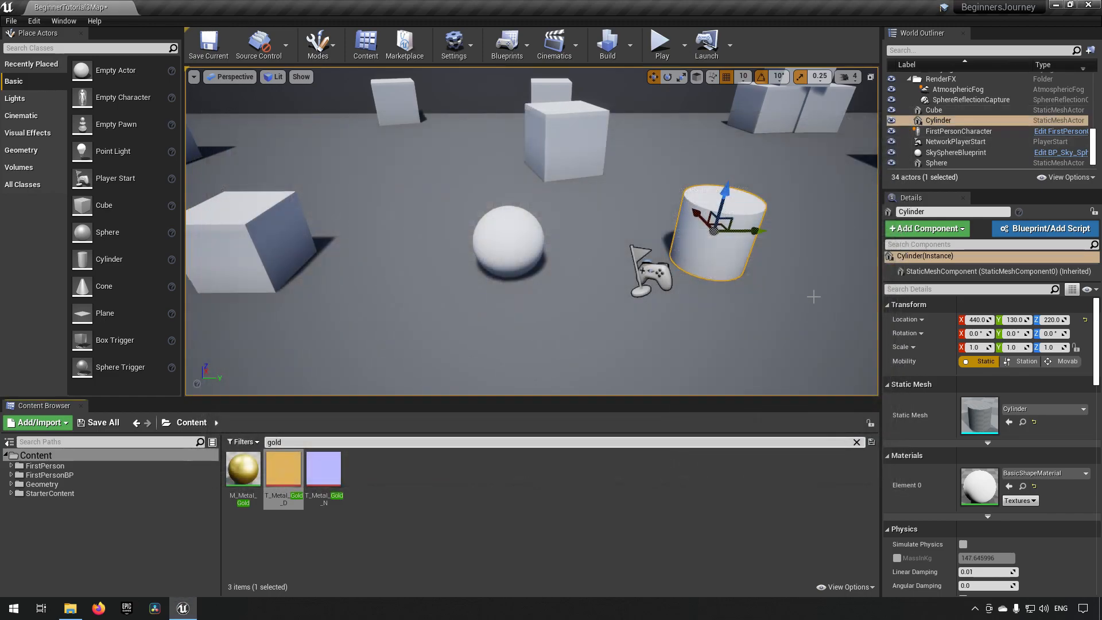
- Apply the M_Metal_Gold material to the sphere in the level and clear the asset search
{"action": "left_click", "coordinate": [258, 491]}
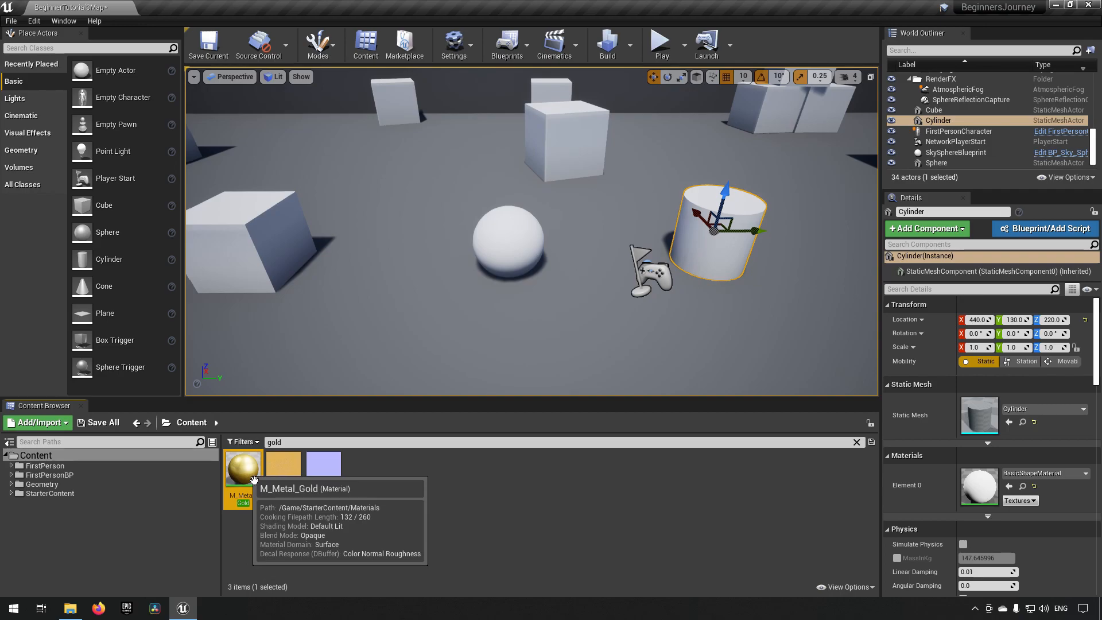
{"action": "left_click_drag", "start_coordinate": [254, 480], "coordinate": [514, 246]}
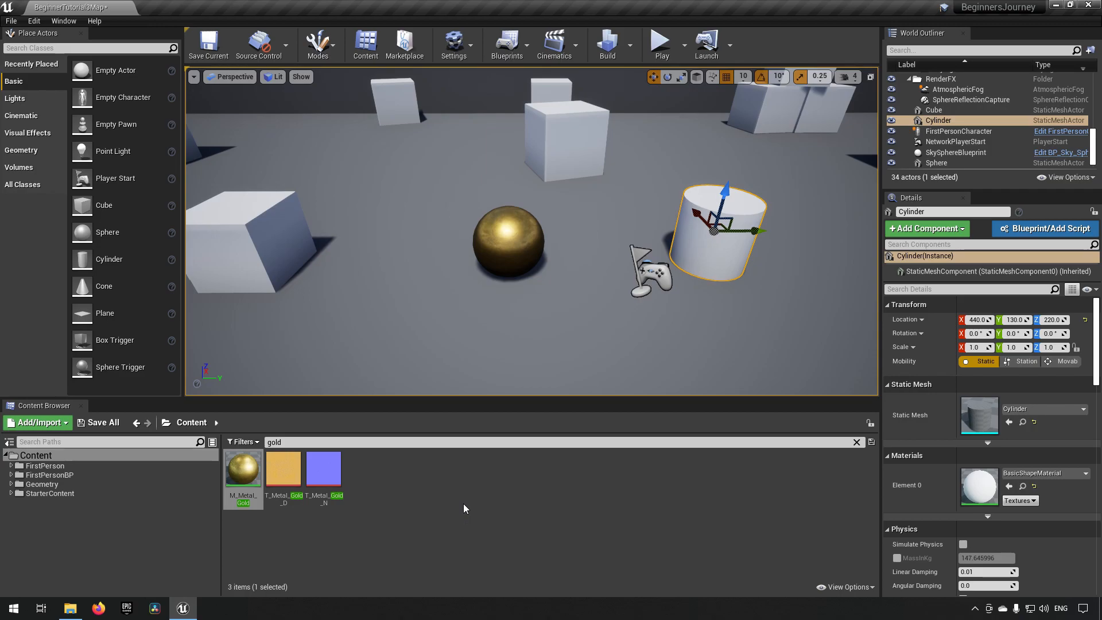
{"action": "left_click", "coordinate": [856, 442]}
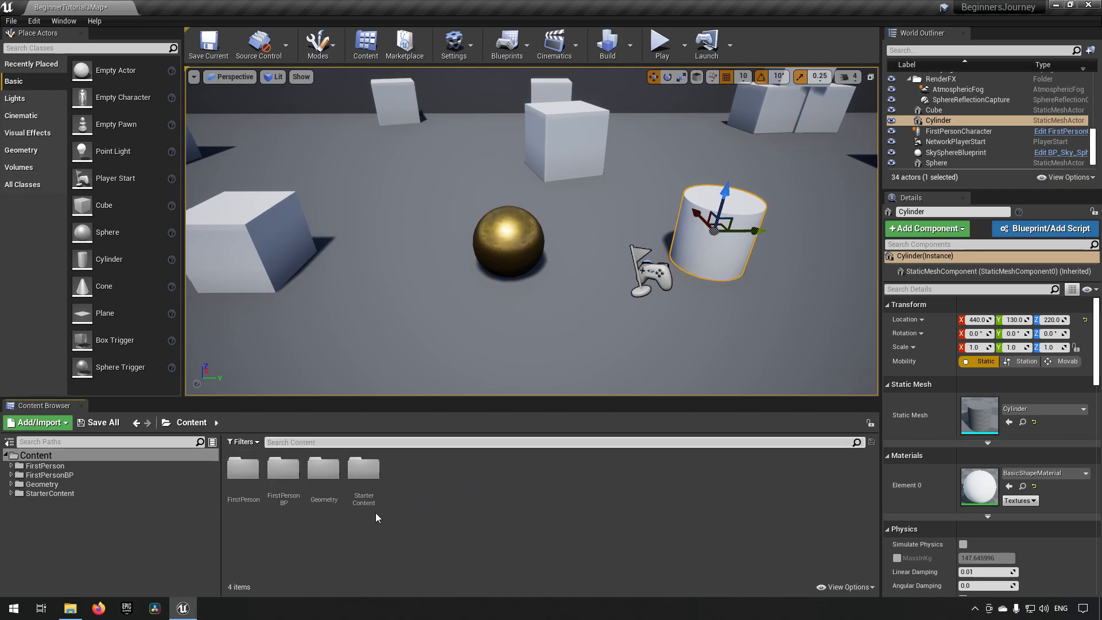
- Create a new folder named Material inside the Content folder
{"action": "left_click", "coordinate": [29, 458]}
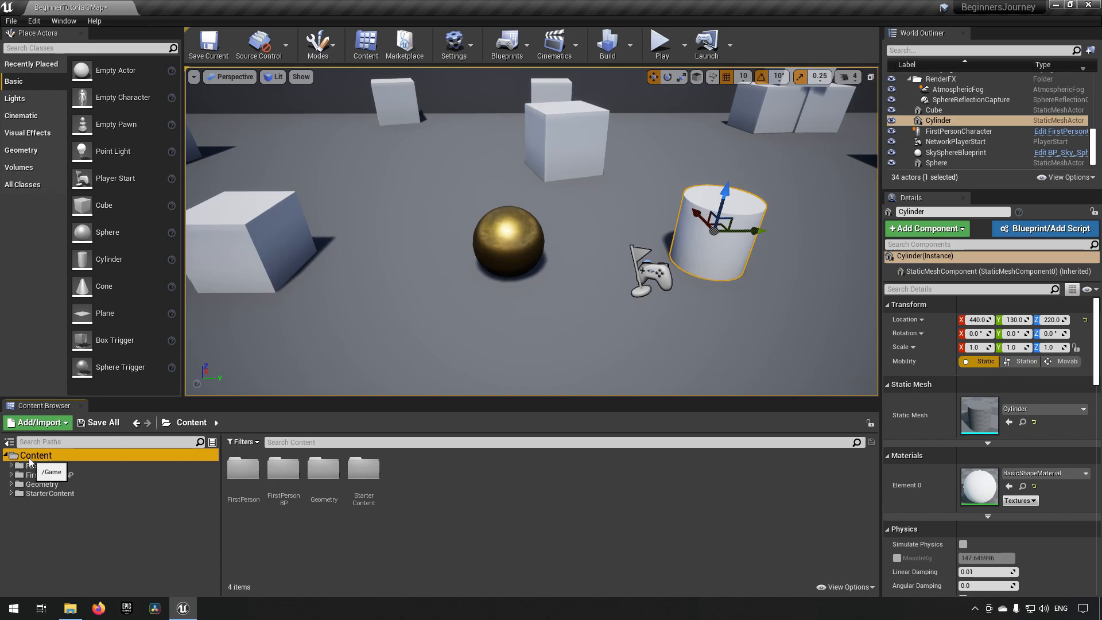
{"action": "right_click", "coordinate": [30, 461]}
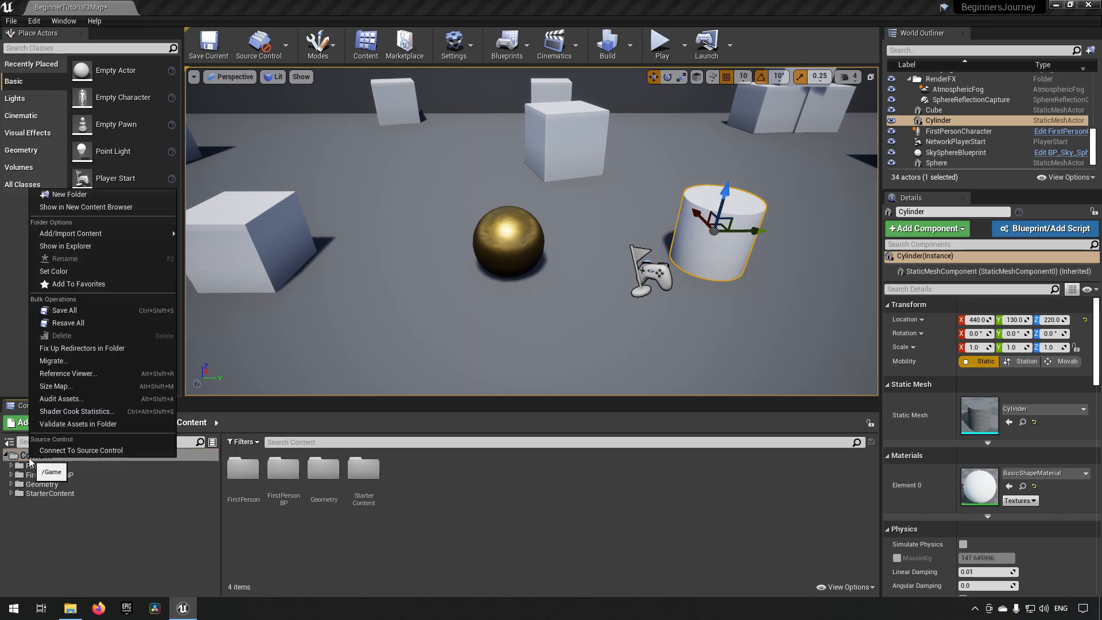
{"action": "left_click", "coordinate": [112, 194]}
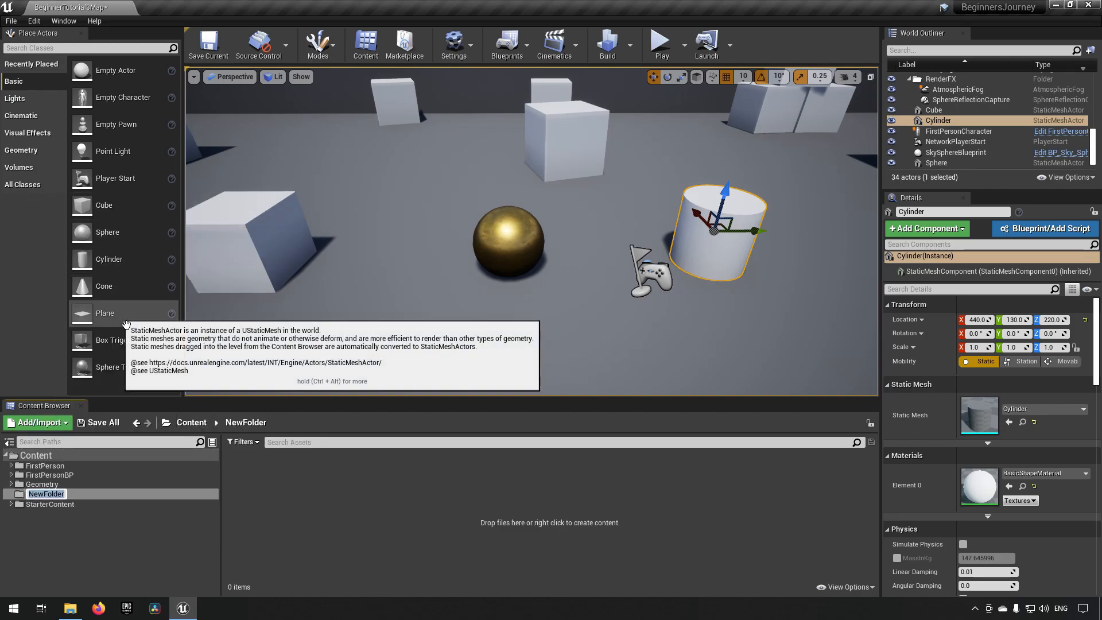
{"action": "type", "text": "Material"}
{"action": "key", "text": "Return"}
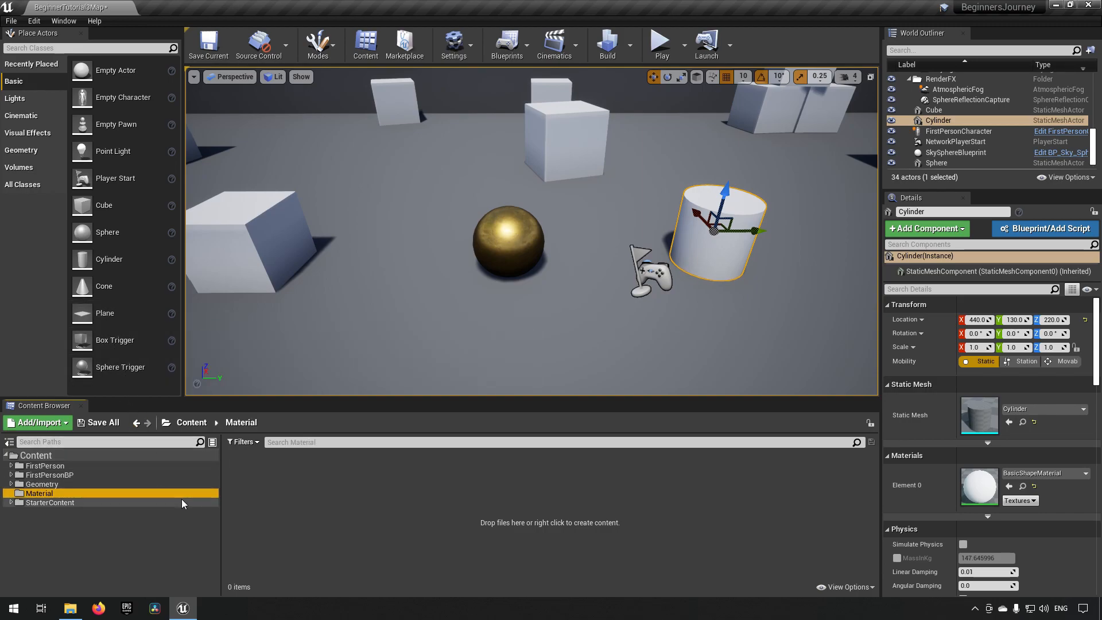
- Create a new material named M_BrickWall in the Material folder
{"action": "left_click", "coordinate": [276, 484]}
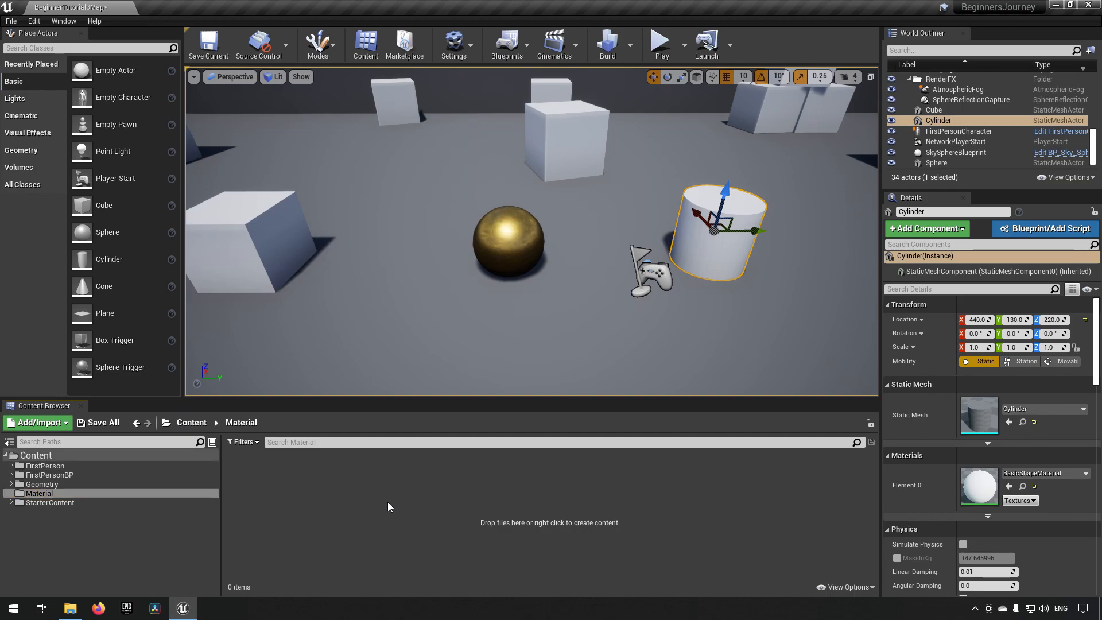
{"action": "right_click", "coordinate": [315, 489]}
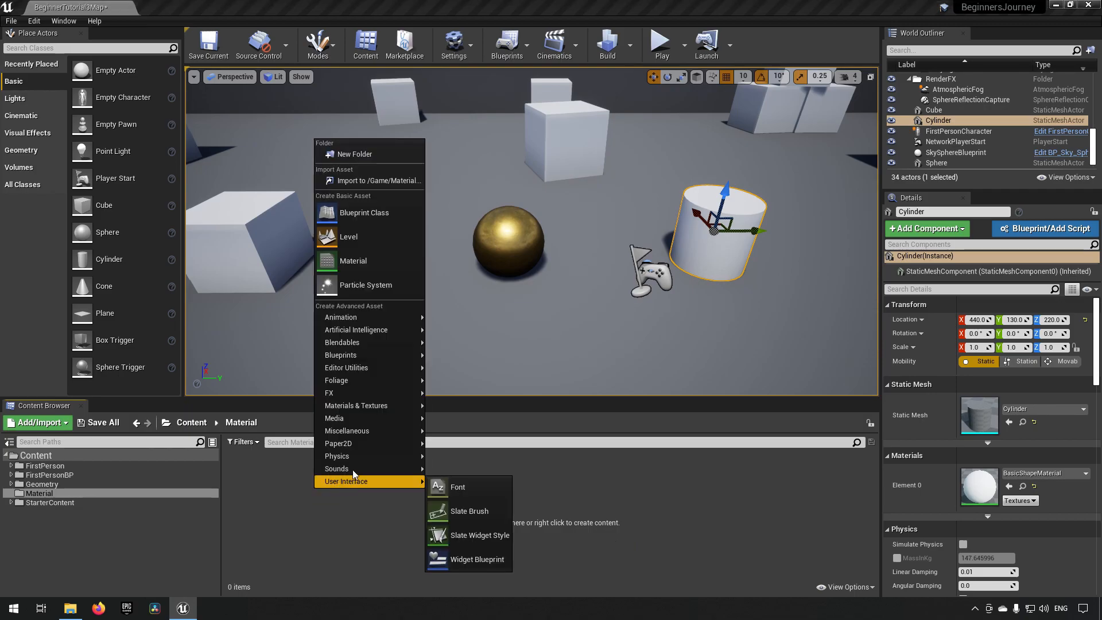
{"action": "left_click", "coordinate": [358, 264]}
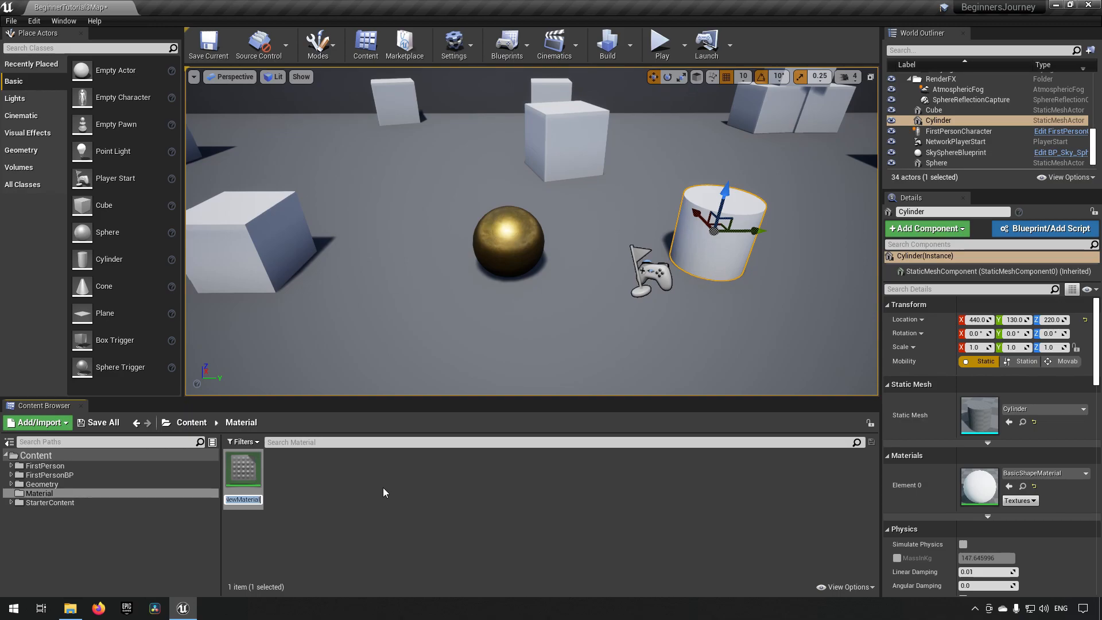
{"action": "type", "text": "M_BrickWall"}
{"action": "key", "text": "Return"}
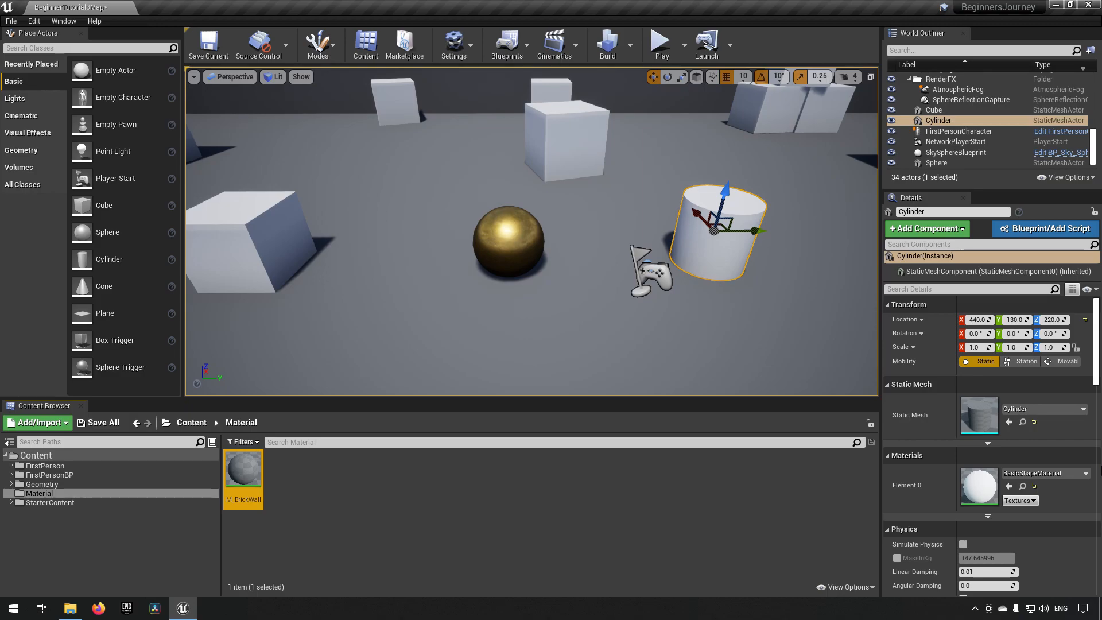
- Search the whole Content folder for "brick" and select the T_Brick_Clay_New_D and T_Brick_Clay_New_N textures together
{"action": "left_click", "coordinate": [36, 454]}
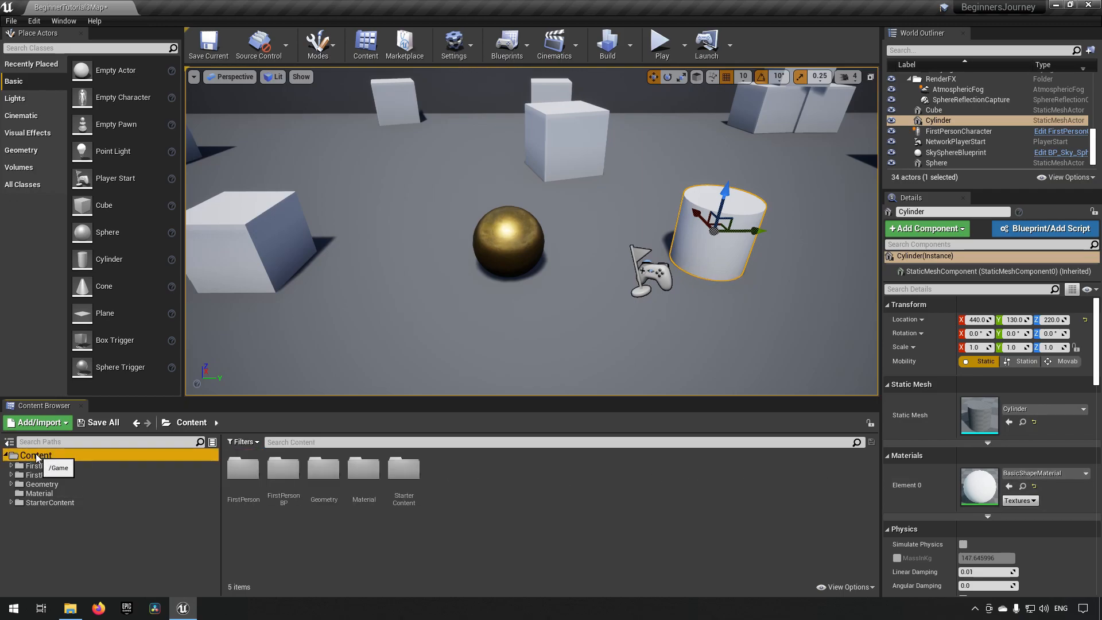
{"action": "left_click", "coordinate": [328, 443]}
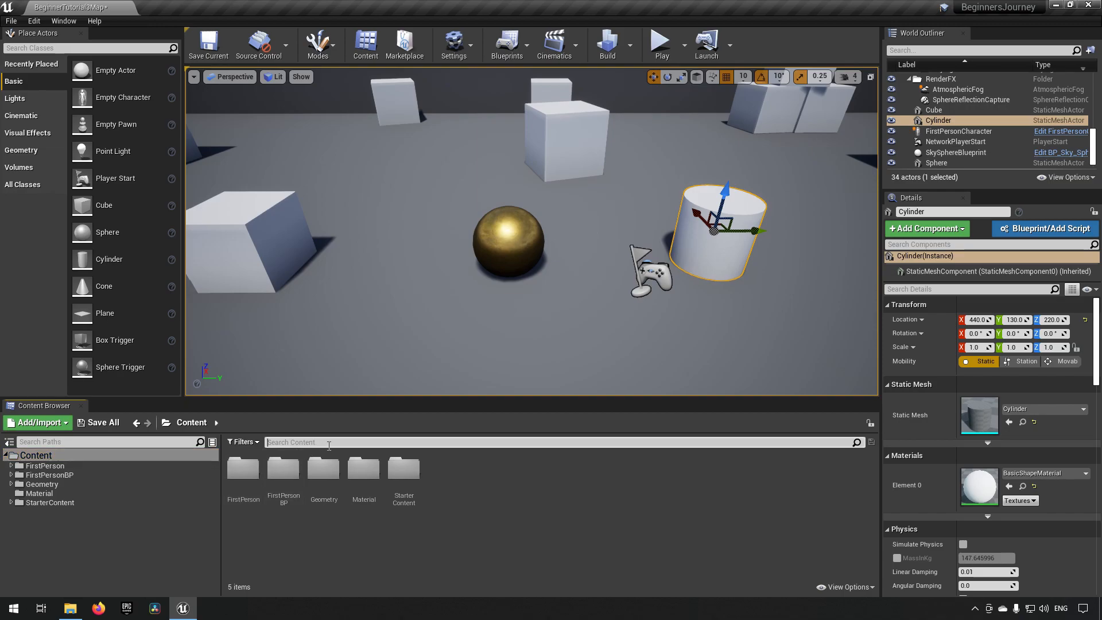
{"action": "type", "text": "brick"}
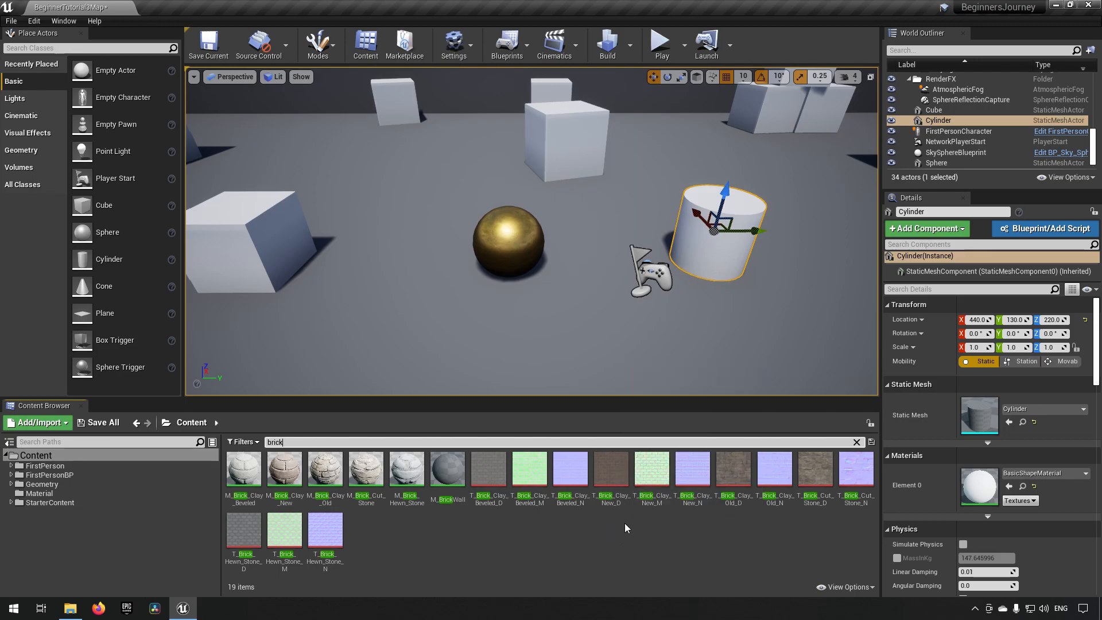
{"action": "left_click", "coordinate": [622, 505]}
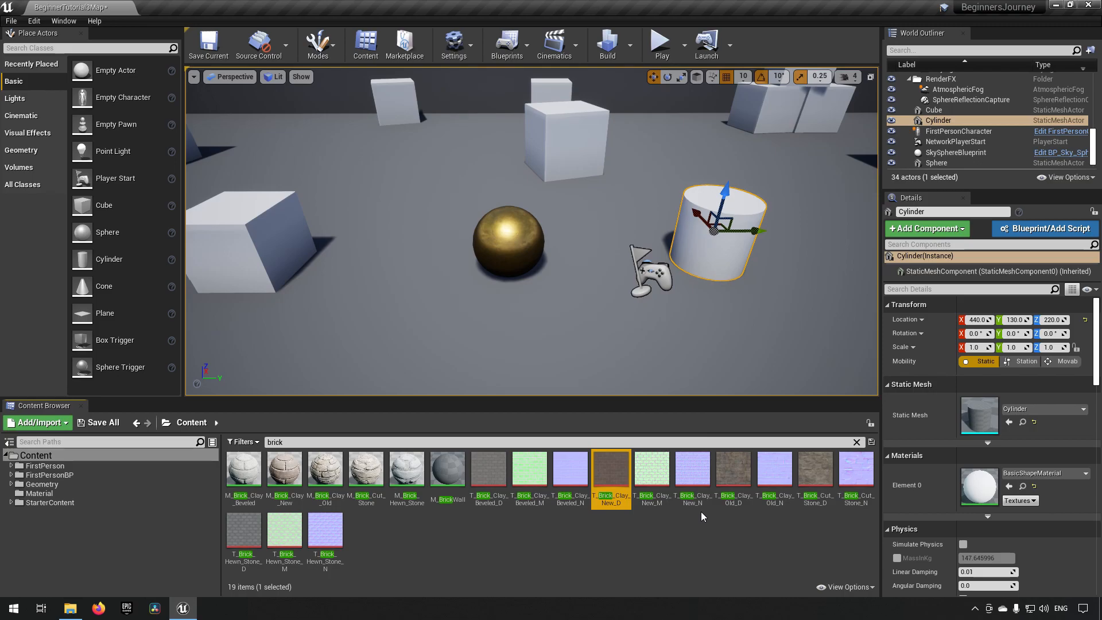
{"action": "left_click", "coordinate": [692, 479], "text": "ctrl"}
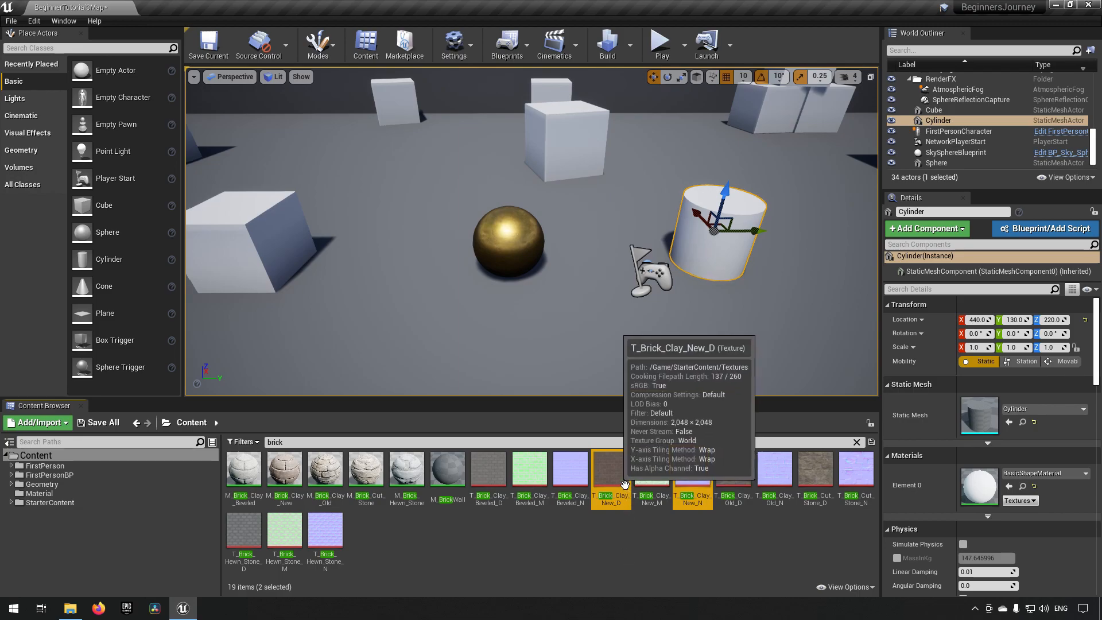
- Move the two selected brick textures into the Material folder, then open that folder with the asset search cleared
{"action": "left_click_drag", "start_coordinate": [624, 480], "coordinate": [43, 495]}
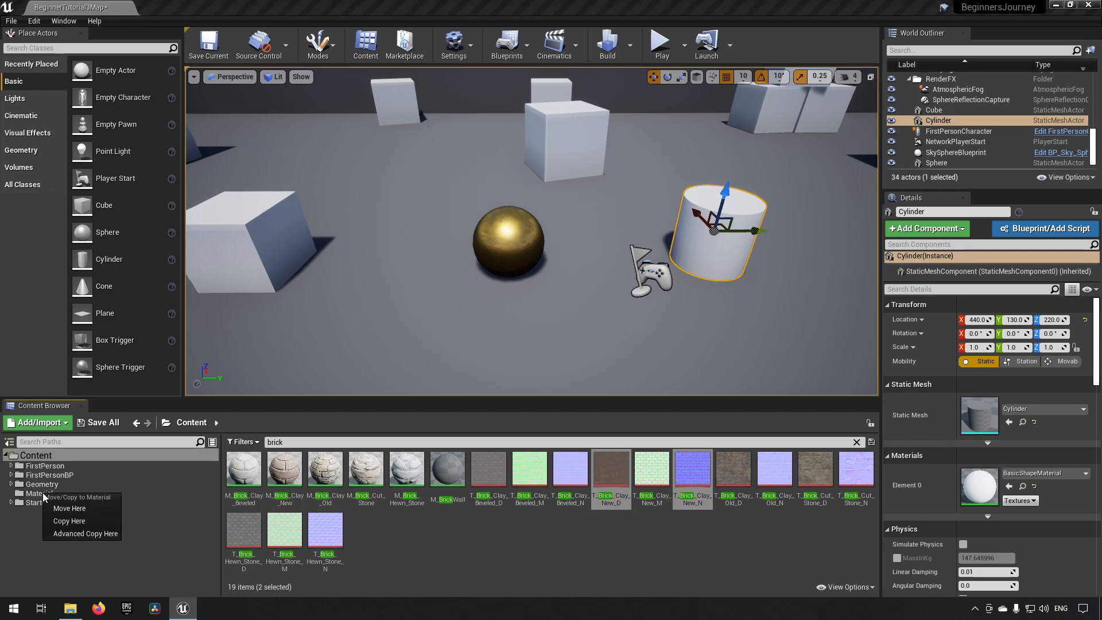
{"action": "left_click", "coordinate": [78, 510]}
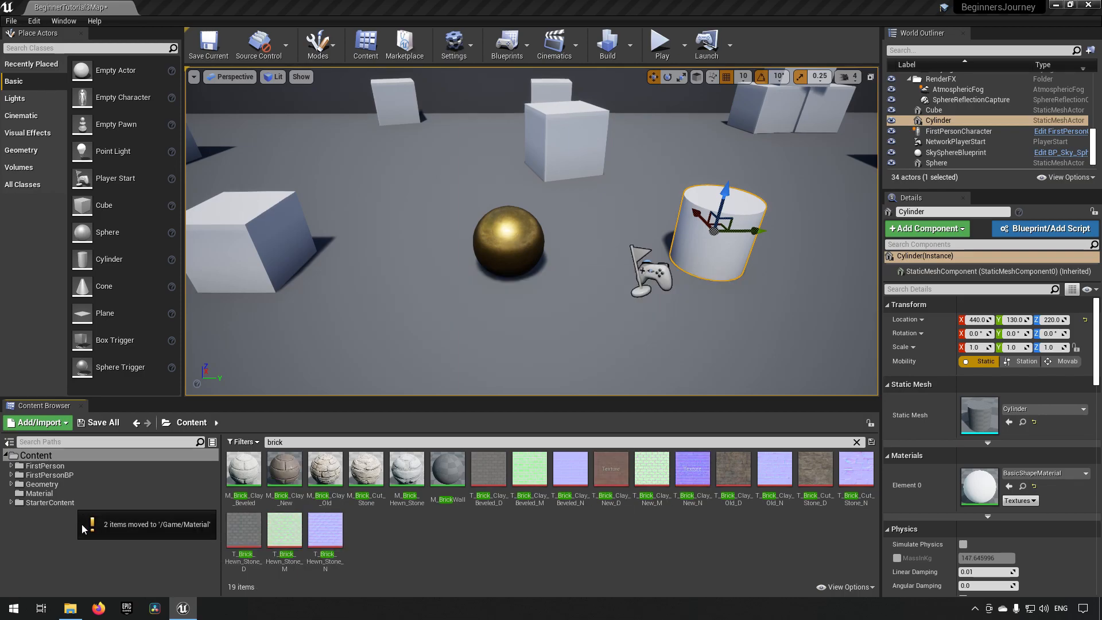
{"action": "left_click", "coordinate": [38, 494]}
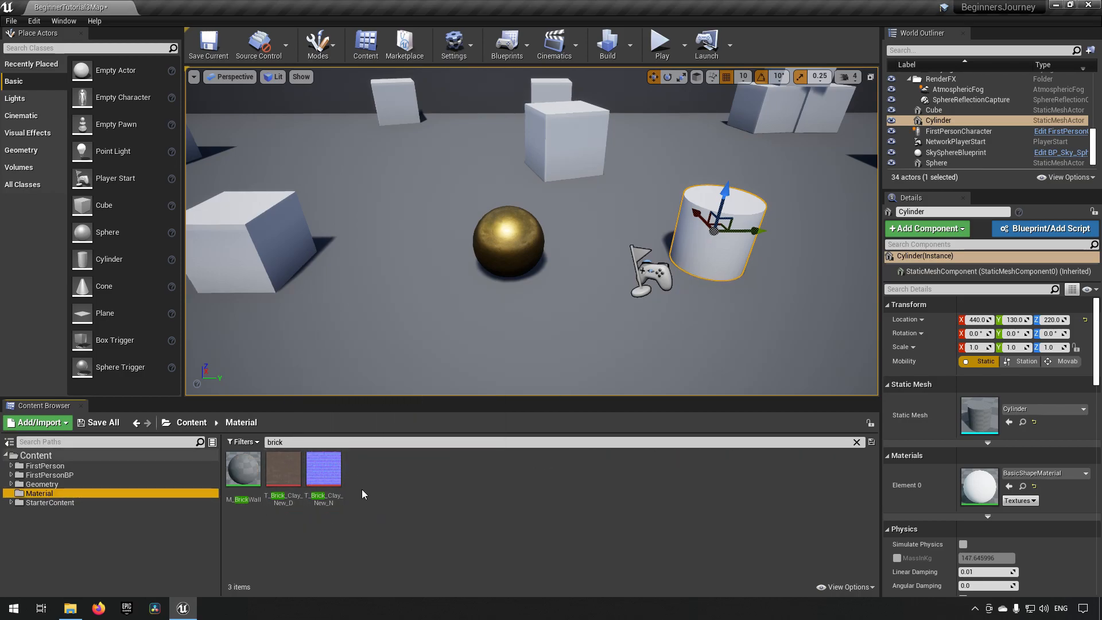
{"action": "left_click", "coordinate": [856, 442]}
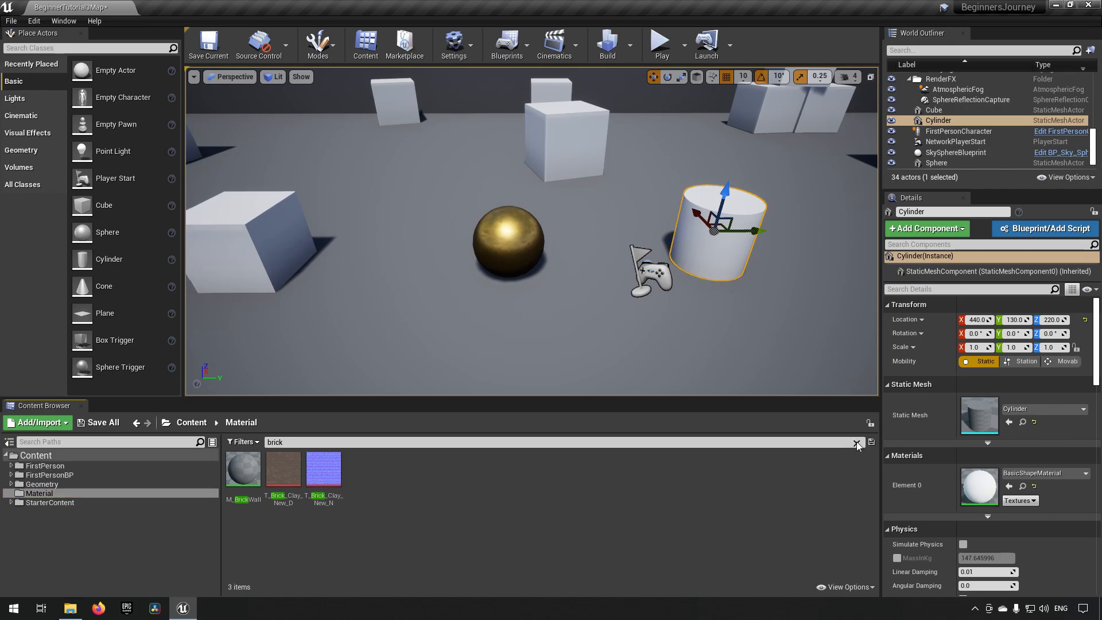
{"action": "left_click", "coordinate": [857, 443]}
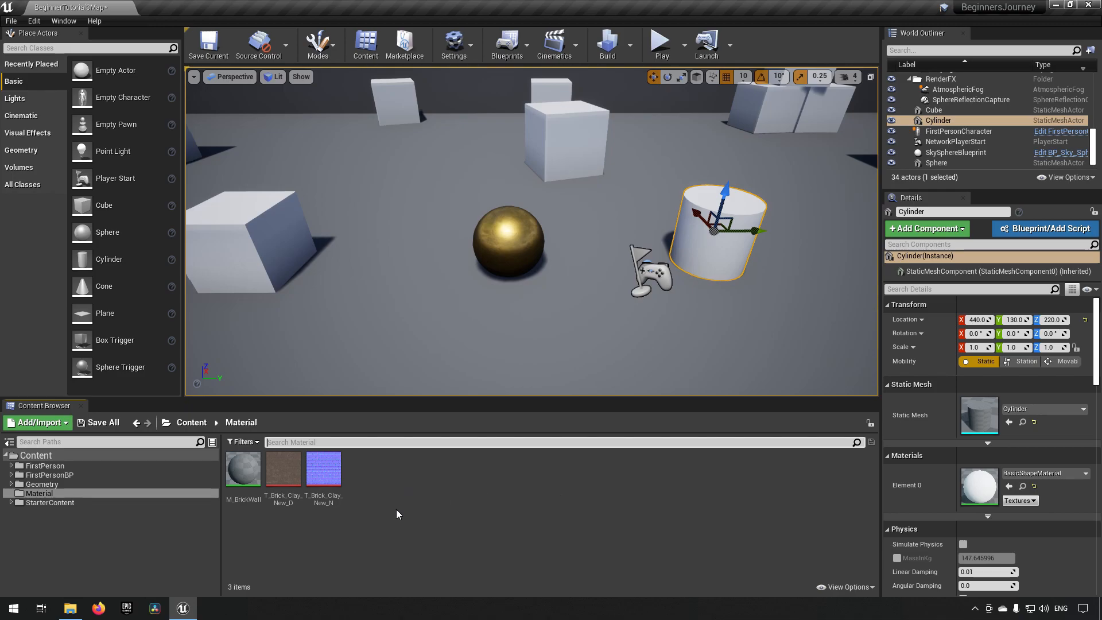
- Open the M_BrickWall material and add T_Brick_Clay_New_D and T_Brick_Clay_New_N to its graph as texture samples
{"action": "double_click", "coordinate": [255, 483]}
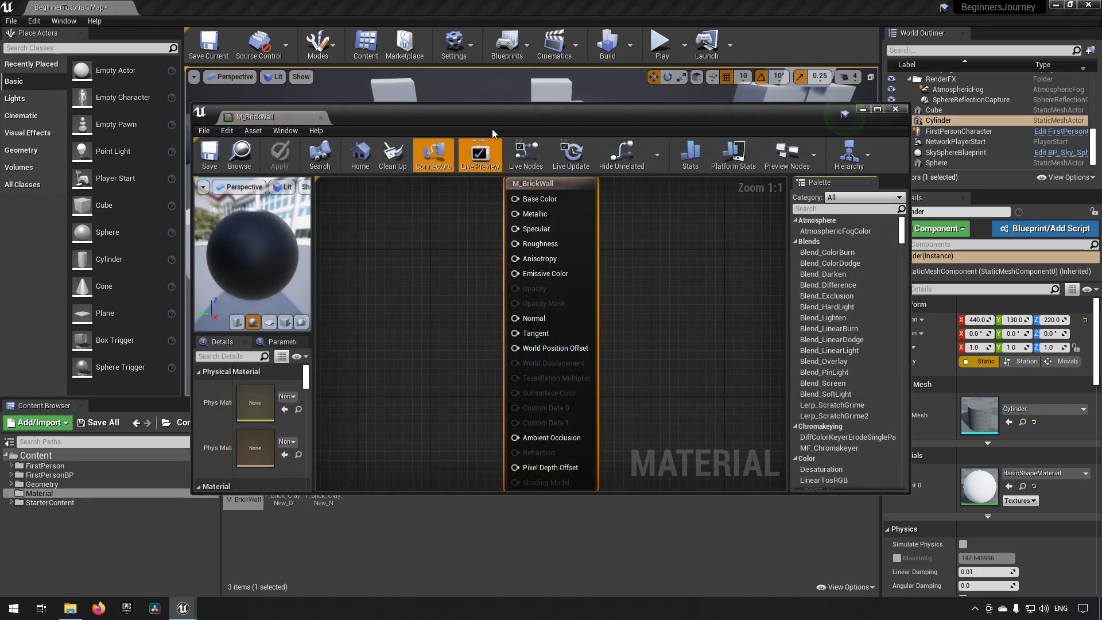
{"action": "left_click_drag", "start_coordinate": [512, 109], "coordinate": [666, 83]}
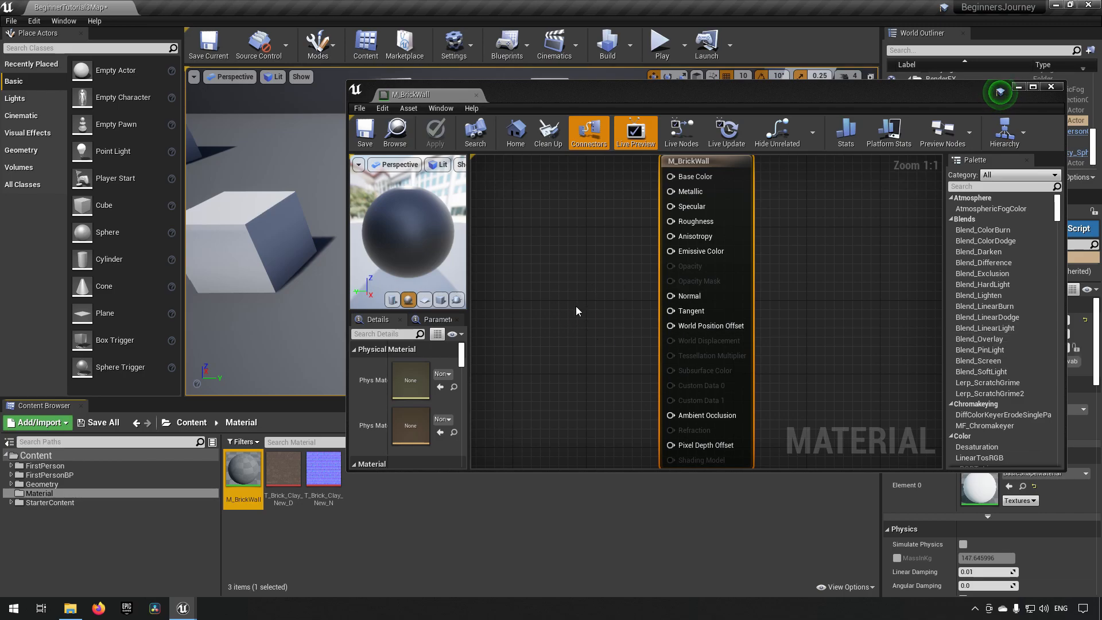
{"action": "right_click_drag", "start_coordinate": [576, 311], "coordinate": [612, 296]}
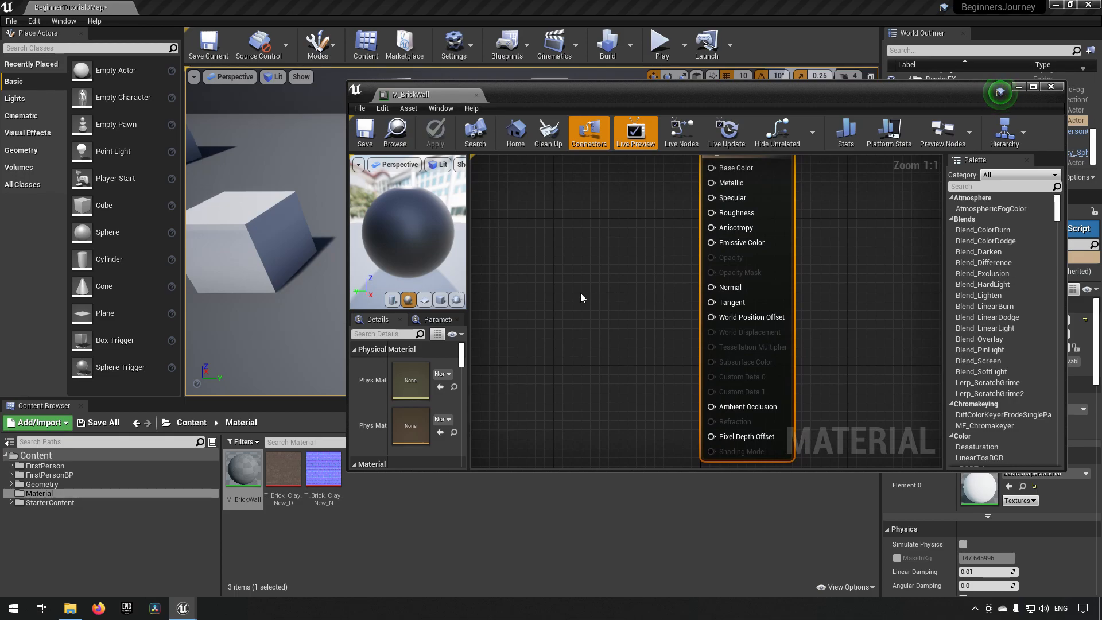
{"action": "scroll", "coordinate": [581, 297], "scroll_direction": "down", "scroll_amount": 4}
{"action": "scroll", "coordinate": [581, 298], "scroll_direction": "up", "scroll_amount": 1}
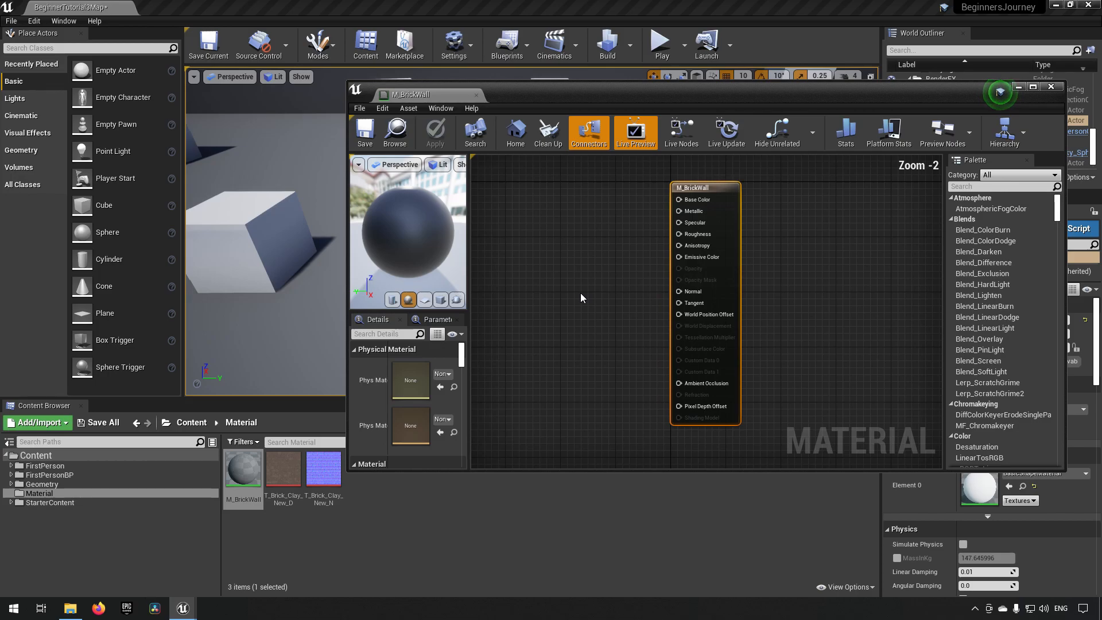
{"action": "right_click_drag", "start_coordinate": [538, 270], "coordinate": [609, 285]}
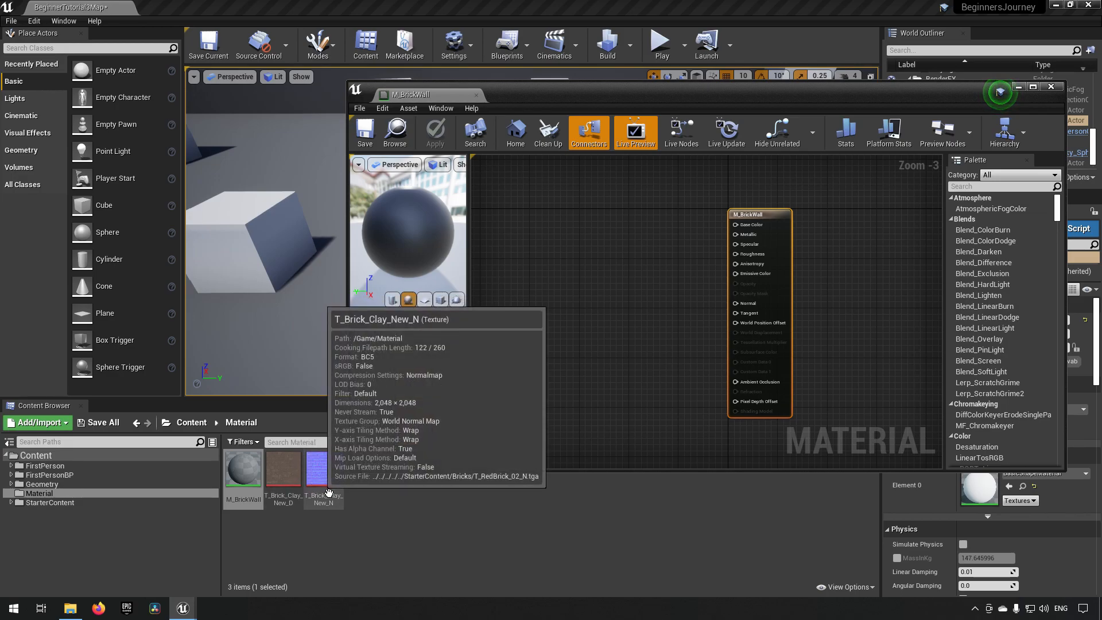
{"action": "left_click", "coordinate": [297, 484]}
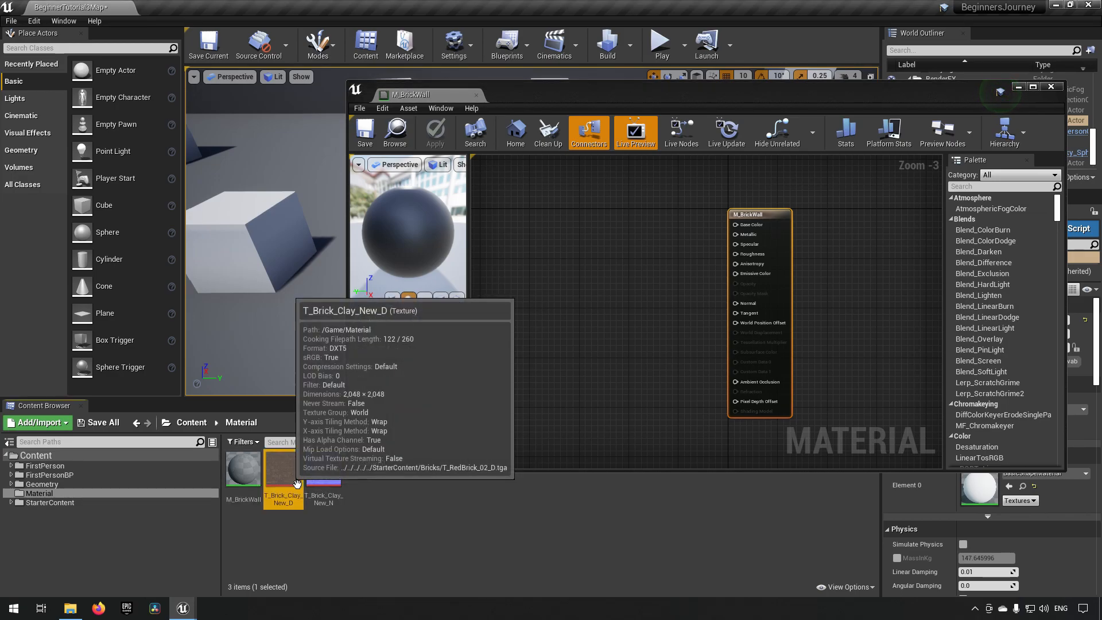
{"action": "left_click", "coordinate": [331, 492], "text": "ctrl"}
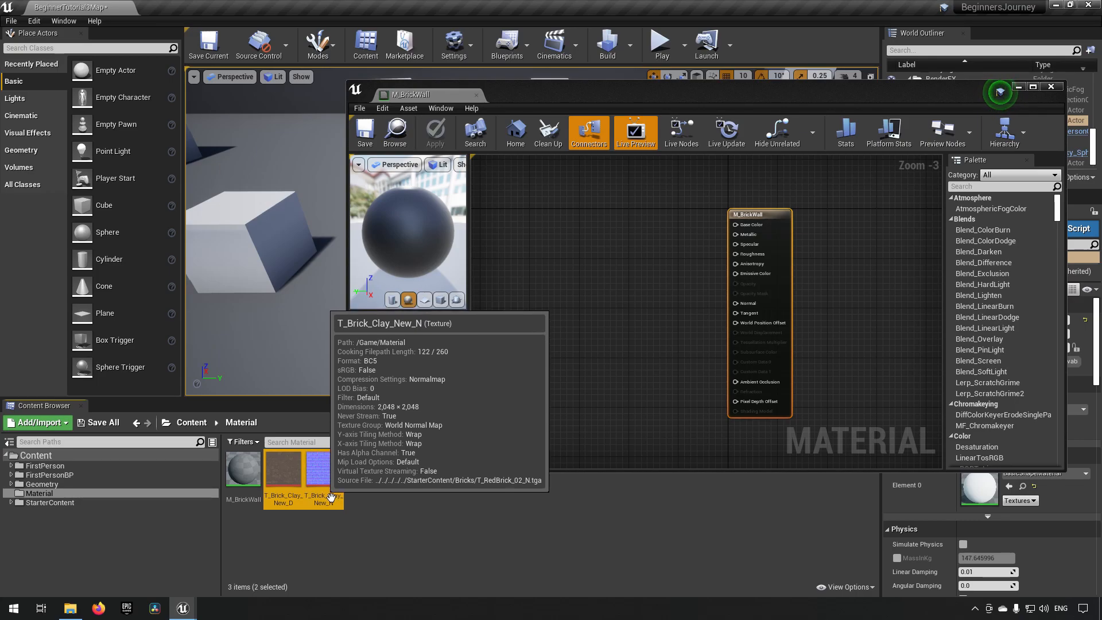
{"action": "left_click_drag", "start_coordinate": [331, 491], "coordinate": [557, 249]}
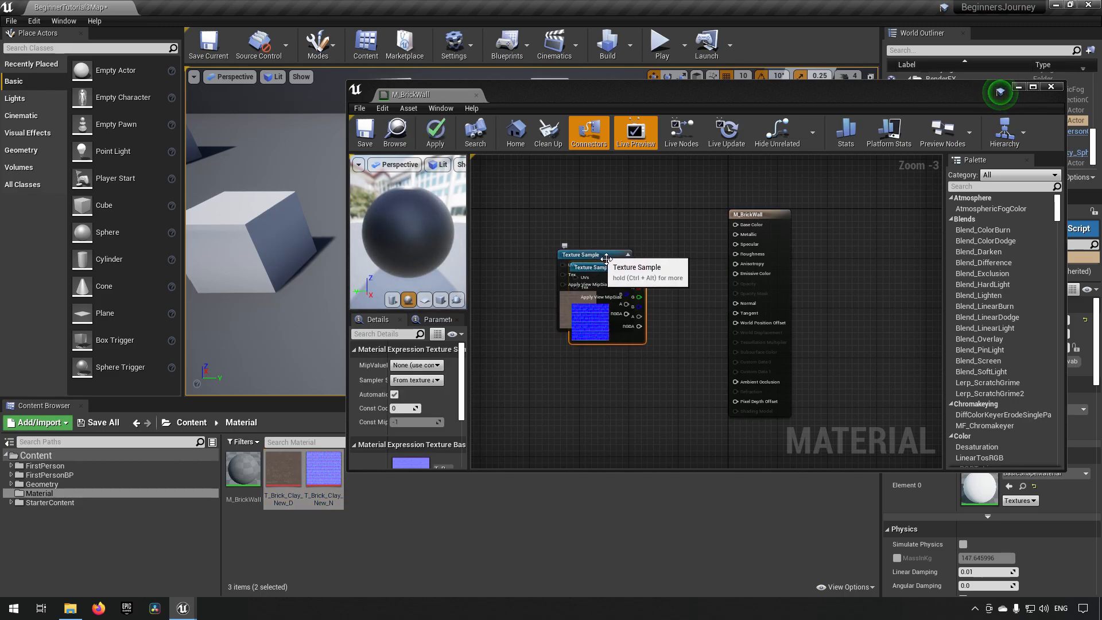
- Arrange the two texture samples beside the M_BrickWall node, with the clay colour texture above the normal map
{"action": "left_click_drag", "start_coordinate": [606, 259], "coordinate": [588, 206]}
{"action": "left_click_drag", "start_coordinate": [611, 289], "coordinate": [583, 311]}
{"action": "left_click", "coordinate": [579, 201]}
{"action": "left_click", "coordinate": [578, 312]}
{"action": "left_click_drag", "start_coordinate": [568, 311], "coordinate": [575, 313]}
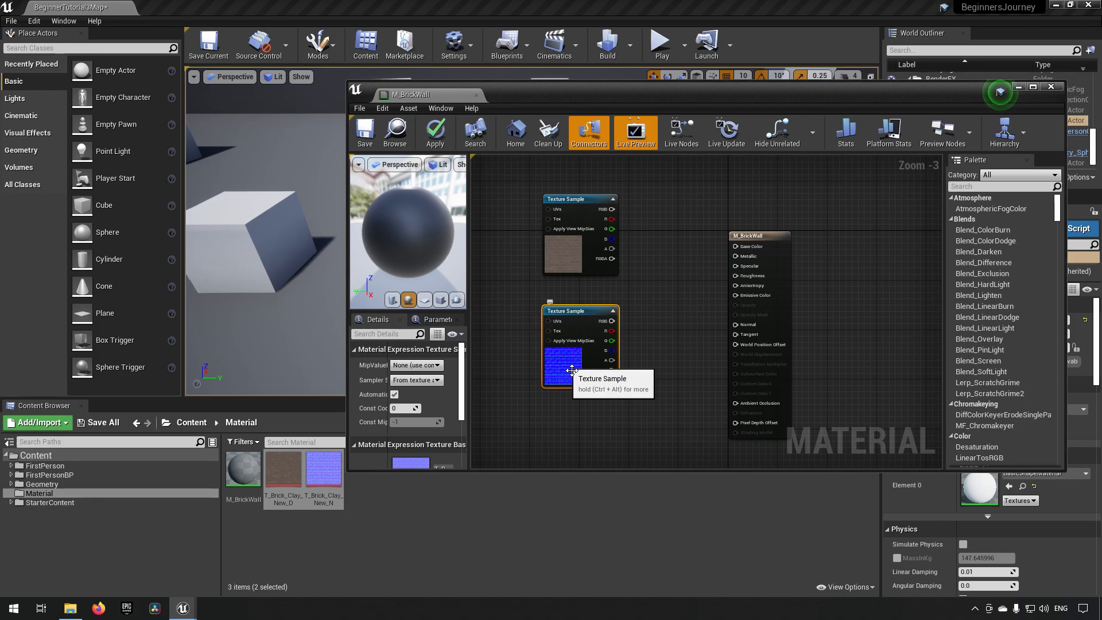
- Connect the clay colour texture's RGB output to M_BrickWall's Base Color and save the material
{"action": "scroll", "coordinate": [657, 276], "scroll_direction": "up", "scroll_amount": 1}
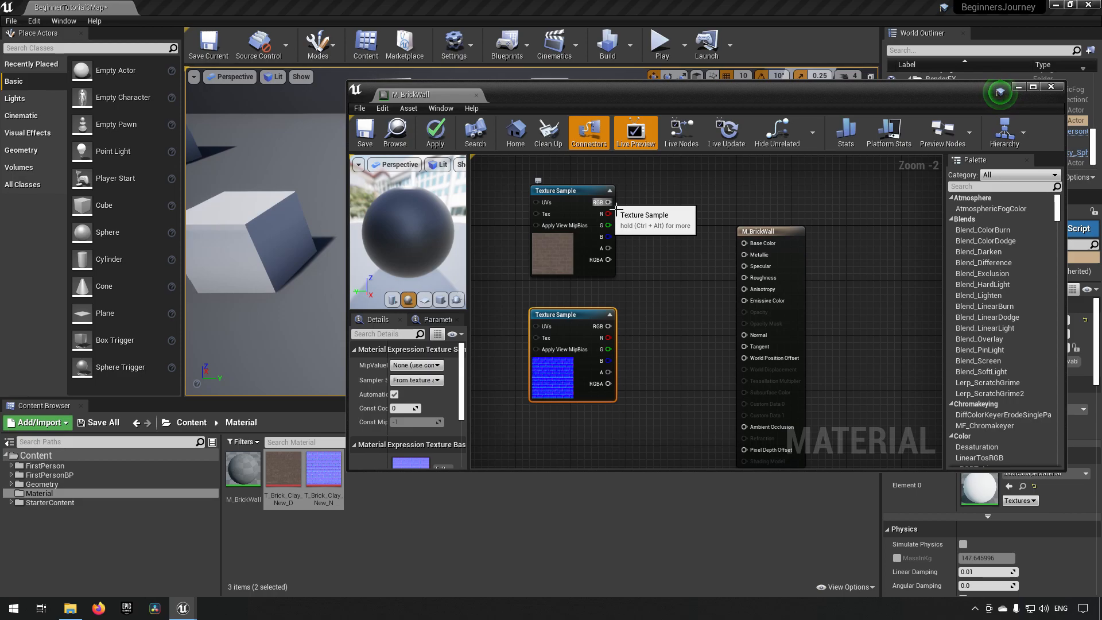
{"action": "left_click_drag", "start_coordinate": [609, 203], "coordinate": [749, 243]}
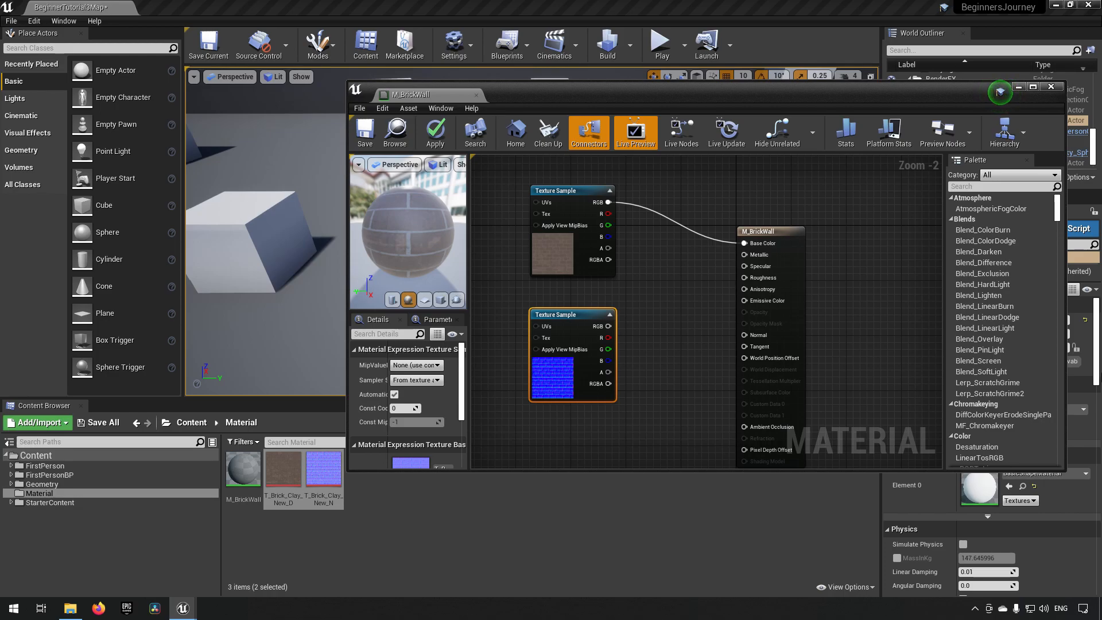
{"action": "left_click", "coordinate": [367, 139]}
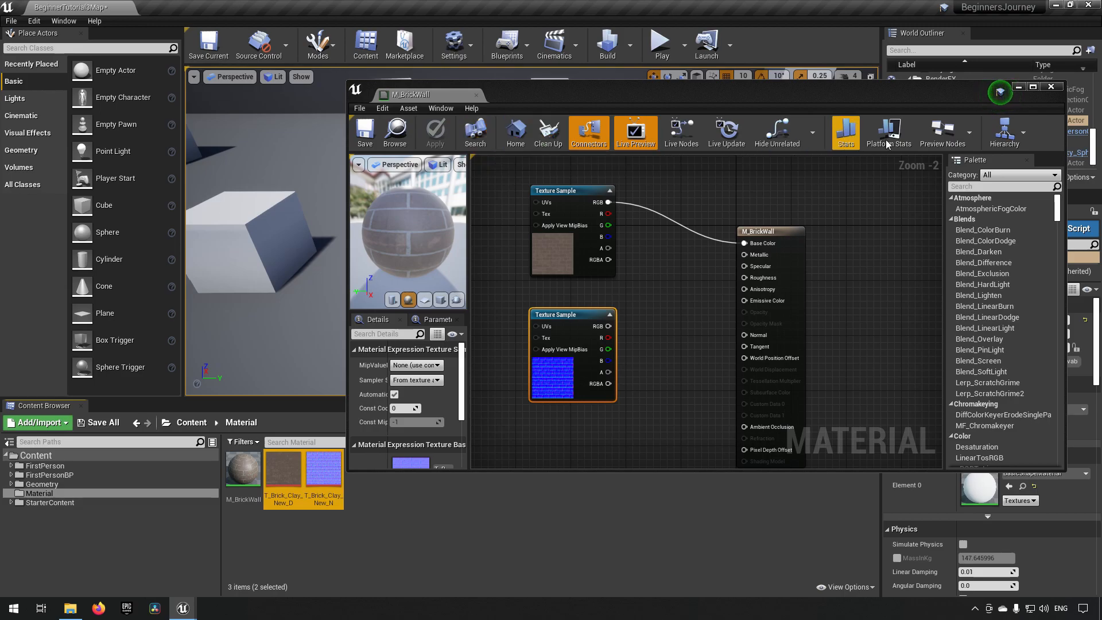
- Dock the M_BrickWall material editor beside the level in the main window and return to the level
{"action": "left_click", "coordinate": [426, 96]}
{"action": "left_click_drag", "start_coordinate": [426, 96], "coordinate": [181, 8]}
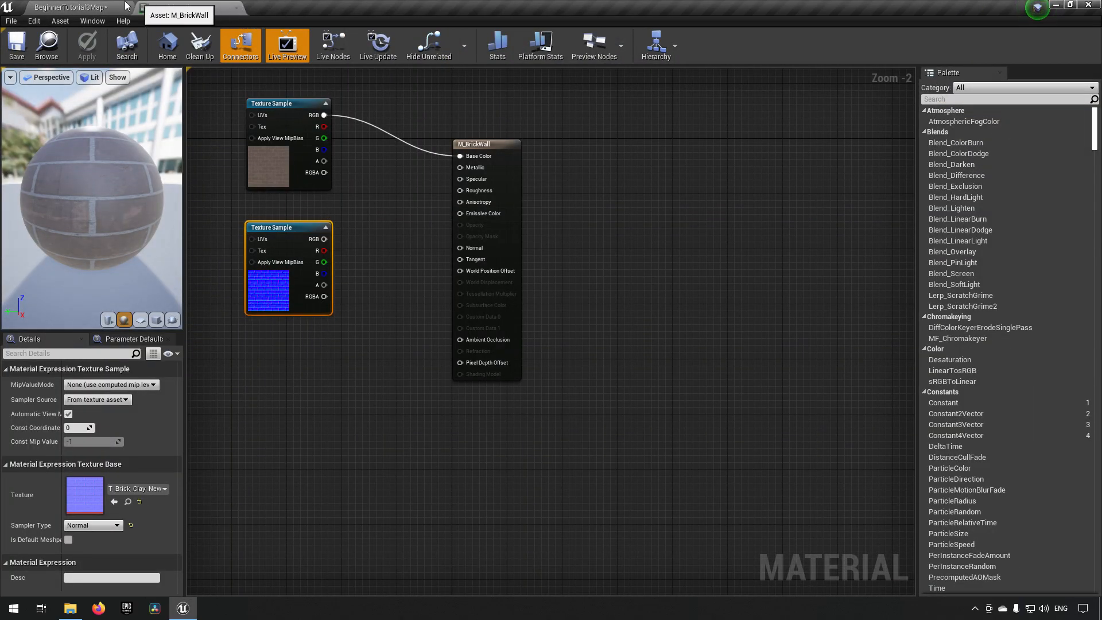
{"action": "left_click", "coordinate": [79, 6]}
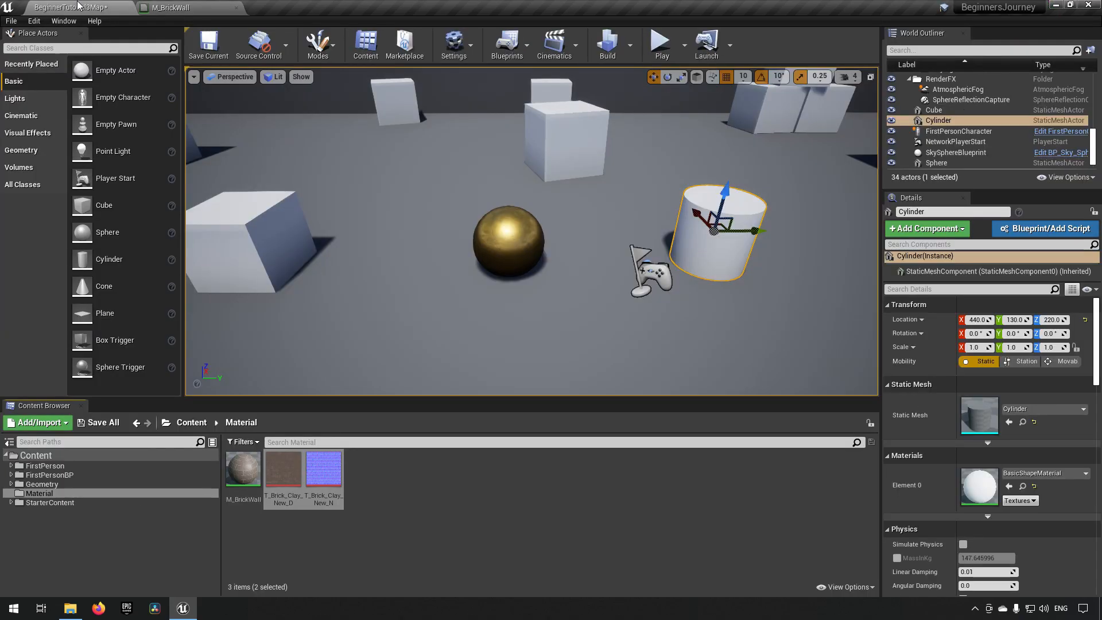
- Apply the M_BrickWall material to the cube in the level
{"action": "left_click", "coordinate": [449, 539]}
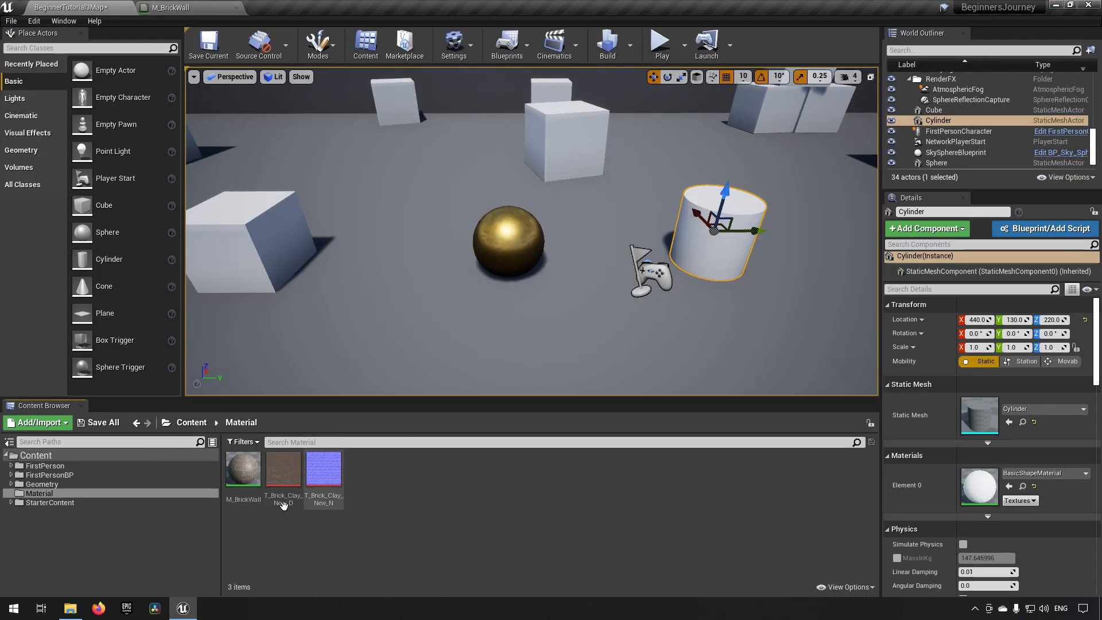
{"action": "left_click", "coordinate": [258, 481]}
{"action": "left_click_drag", "start_coordinate": [258, 480], "coordinate": [253, 253]}
- Approach the brick cube in the viewport and set the camera speed to 3
{"action": "right_click_drag", "start_coordinate": [484, 272], "coordinate": [431, 255]}
{"action": "key", "text": "w"}
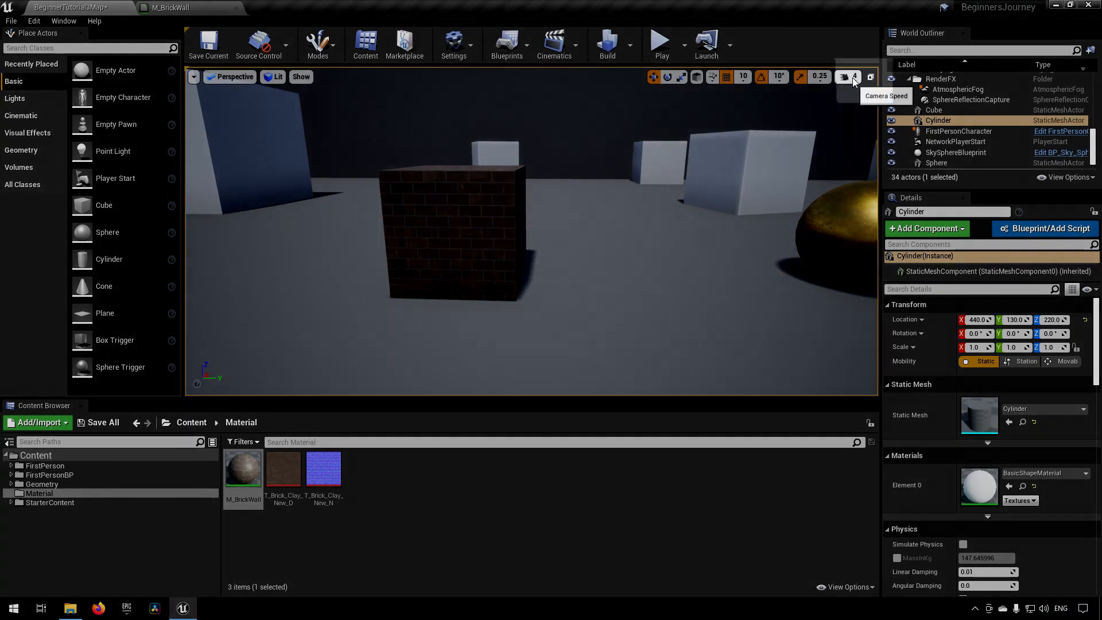
{"action": "left_click", "coordinate": [853, 77]}
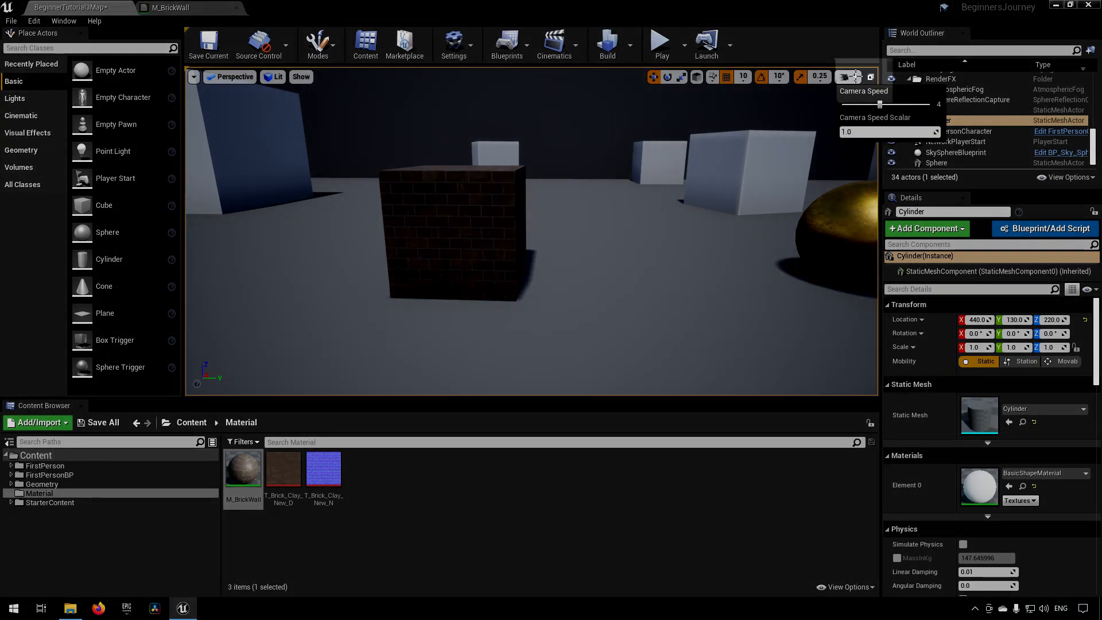
{"action": "left_click_drag", "start_coordinate": [881, 106], "coordinate": [865, 105]}
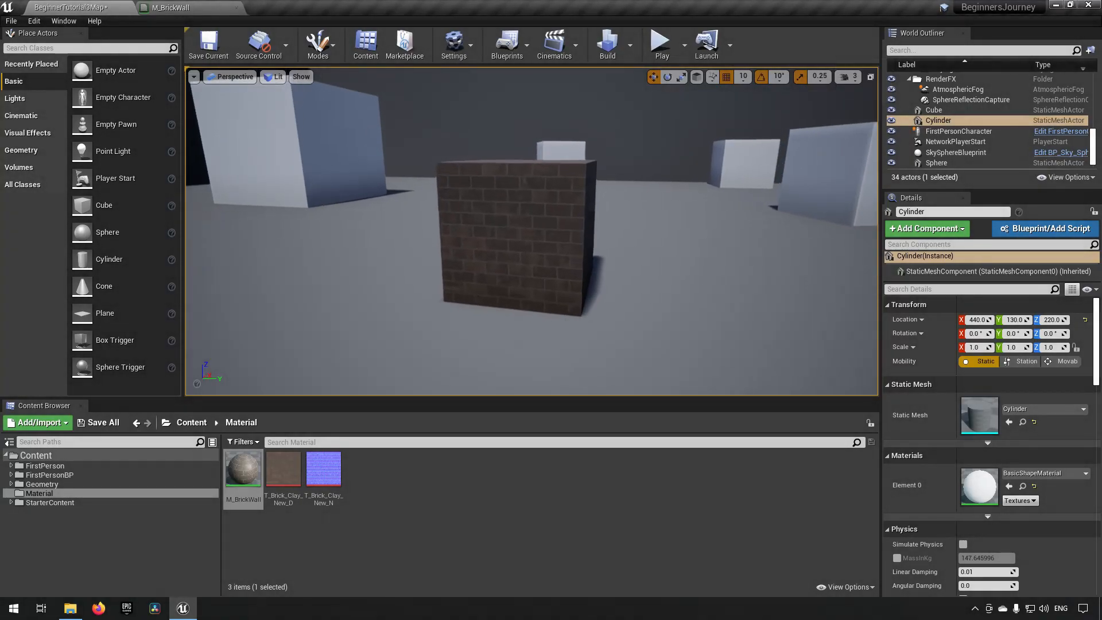
- Examine the brick texture on the cube's faces up close and from a distance
{"action": "mouse_move", "coordinate": [531, 231]}
{"action": "right_mouse_down"}
{"action": "mouse_move", "coordinate": [510, 223]}
{"action": "mouse_move", "coordinate": [545, 225]}
{"action": "mouse_move", "coordinate": [493, 229]}
{"action": "mouse_move", "coordinate": [550, 229]}
{"action": "right_mouse_up"}
{"action": "key", "text": "w"}
{"action": "key", "text": "w"}
{"action": "right_click_drag", "start_coordinate": [633, 180], "coordinate": [633, 180]}
{"action": "key", "text": "s"}
{"action": "key", "text": "w"}
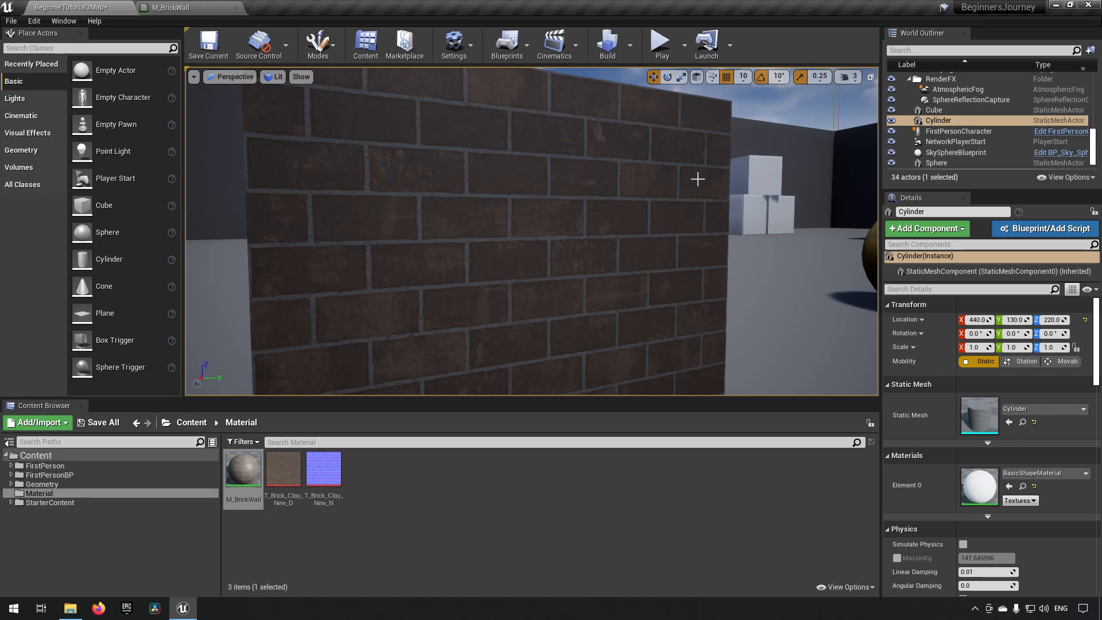
{"action": "right_click_drag", "start_coordinate": [671, 174], "coordinate": [619, 201]}
{"action": "key", "text": "s"}
{"action": "mouse_move", "coordinate": [507, 237]}
{"action": "right_mouse_down"}
{"action": "mouse_move", "coordinate": [488, 236]}
{"action": "mouse_move", "coordinate": [508, 236]}
{"action": "right_mouse_up"}
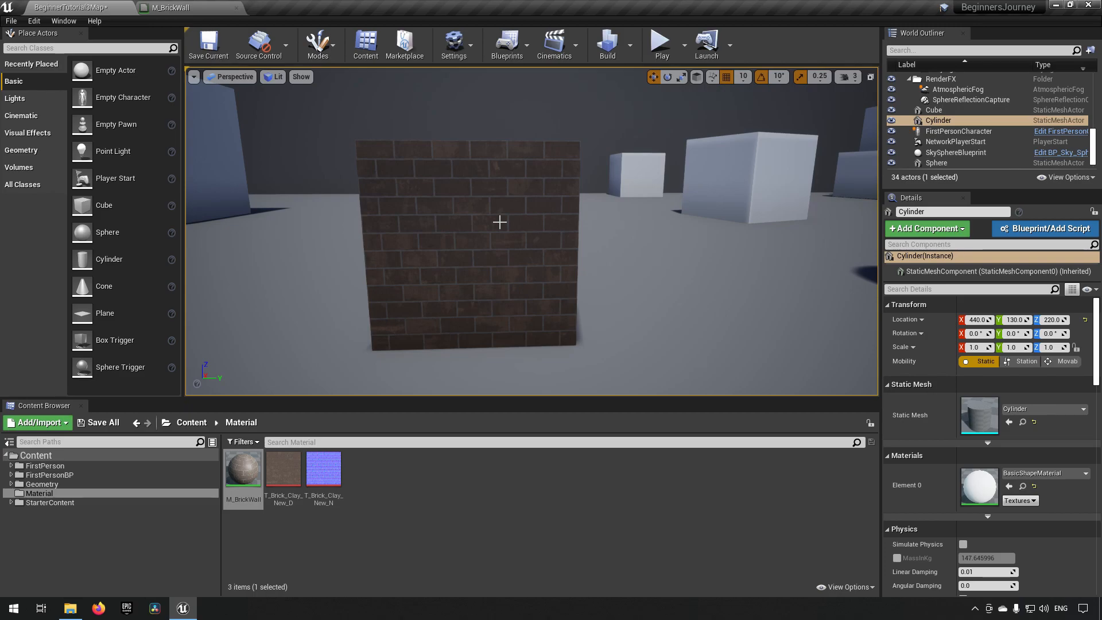
- Duplicate the brick cube along the Y axis, placing the copy flush beside it at Y -410
{"action": "left_click", "coordinate": [499, 222]}
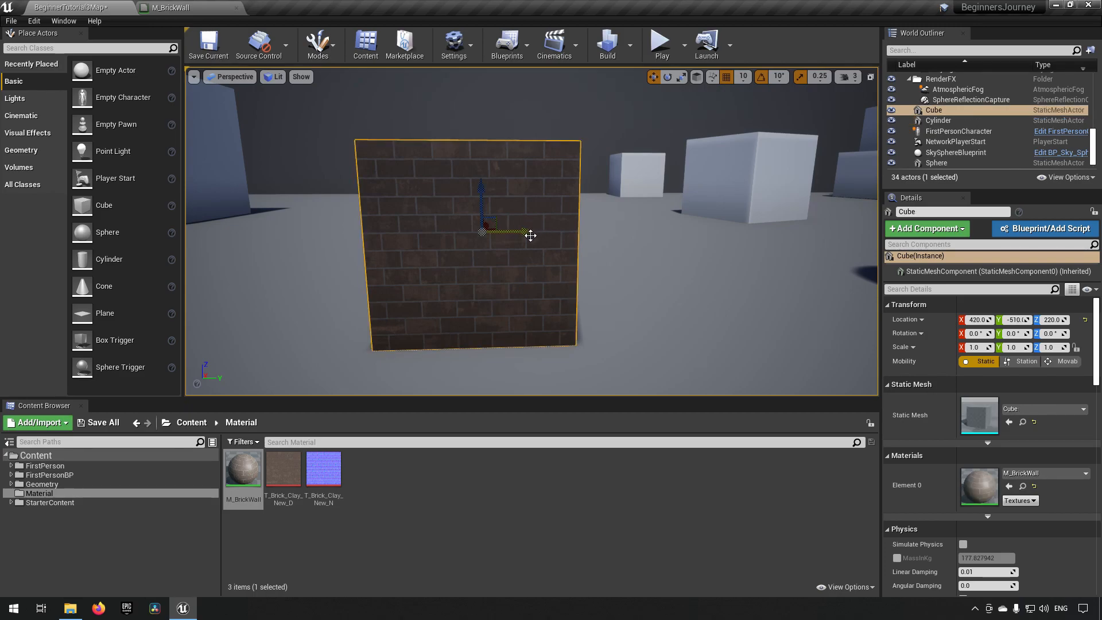
{"action": "left_click_drag", "start_coordinate": [524, 230], "coordinate": [677, 247], "text": "alt"}
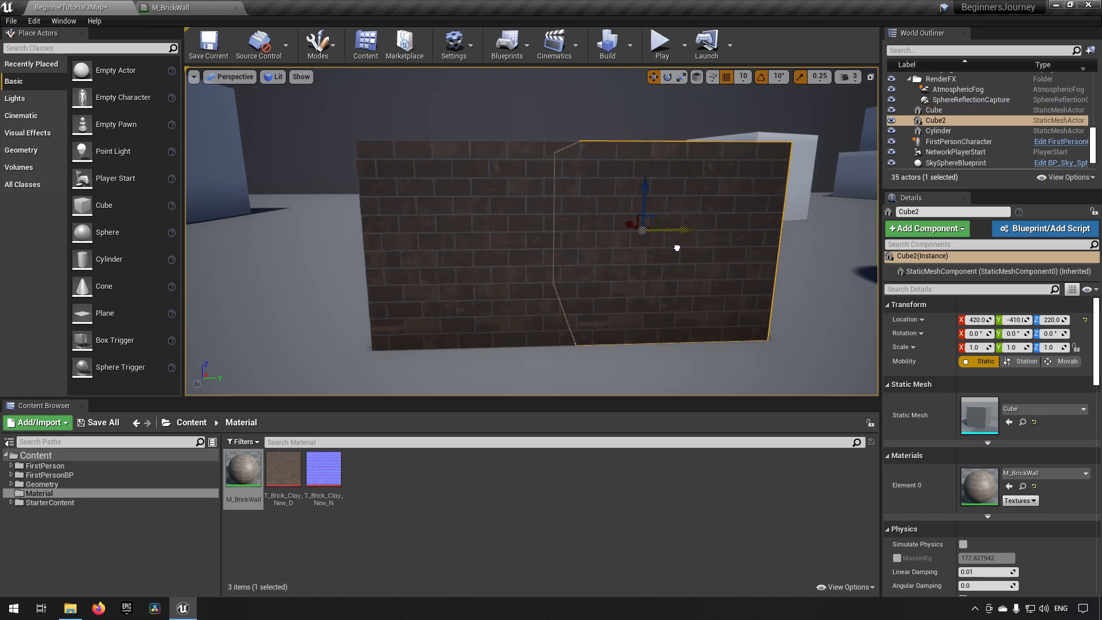
{"action": "mouse_move", "coordinate": [763, 295]}
{"action": "right_mouse_down"}
{"action": "mouse_move", "coordinate": [722, 292]}
{"action": "mouse_move", "coordinate": [771, 300]}
{"action": "right_mouse_up"}
{"action": "key", "text": "d"}
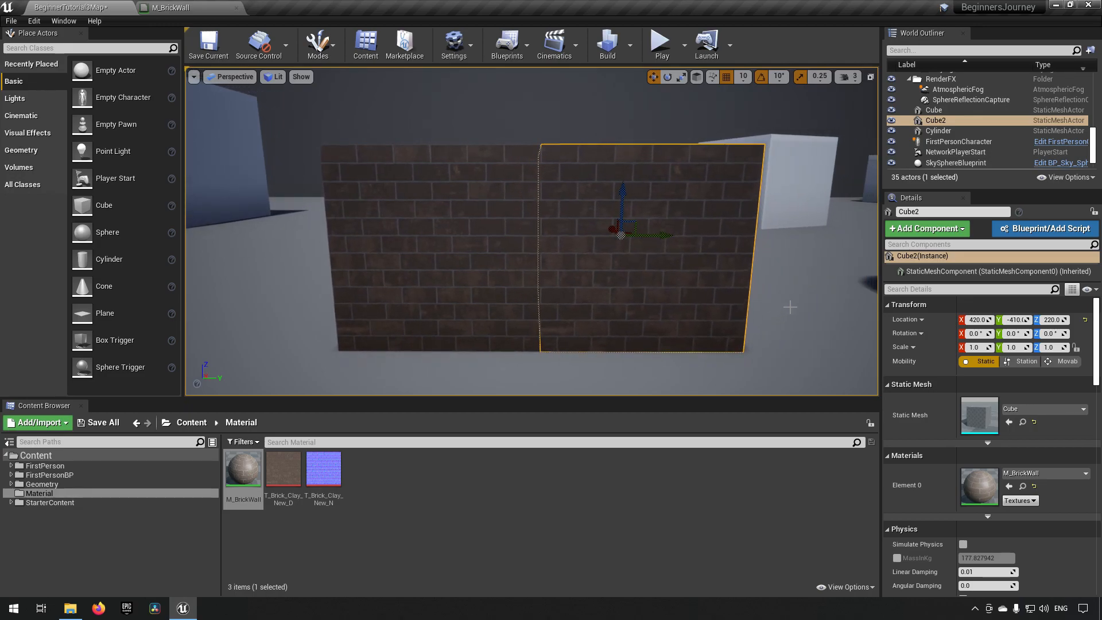
{"action": "left_click", "coordinate": [772, 300]}
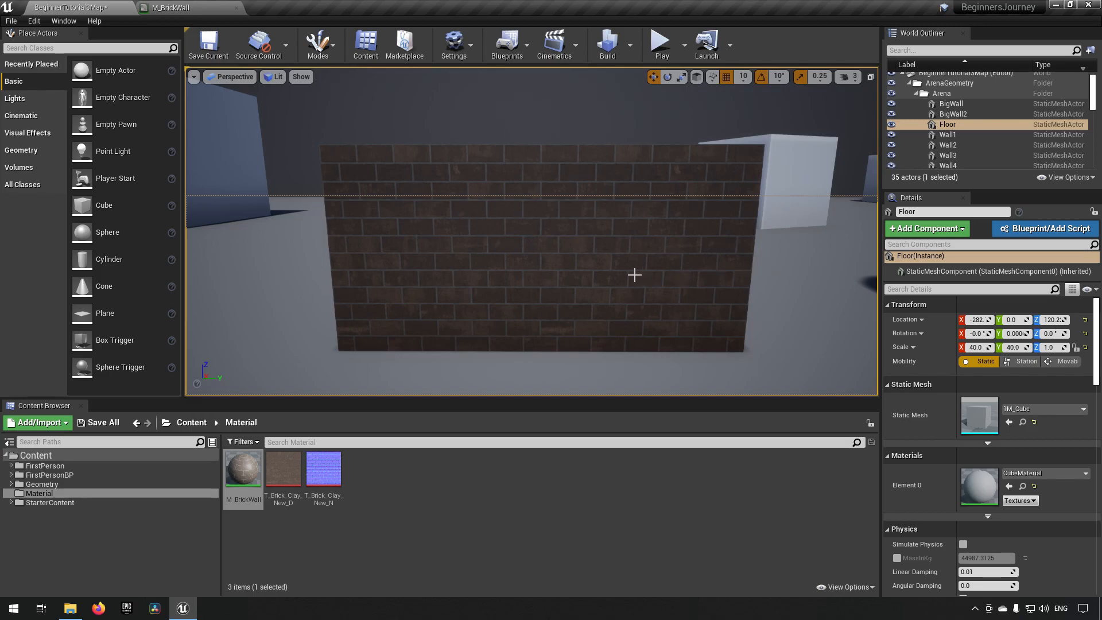
- Duplicate the M_BrickWall material in the Material folder and name the copy M_BrickWallNormal
{"action": "left_click", "coordinate": [449, 487]}
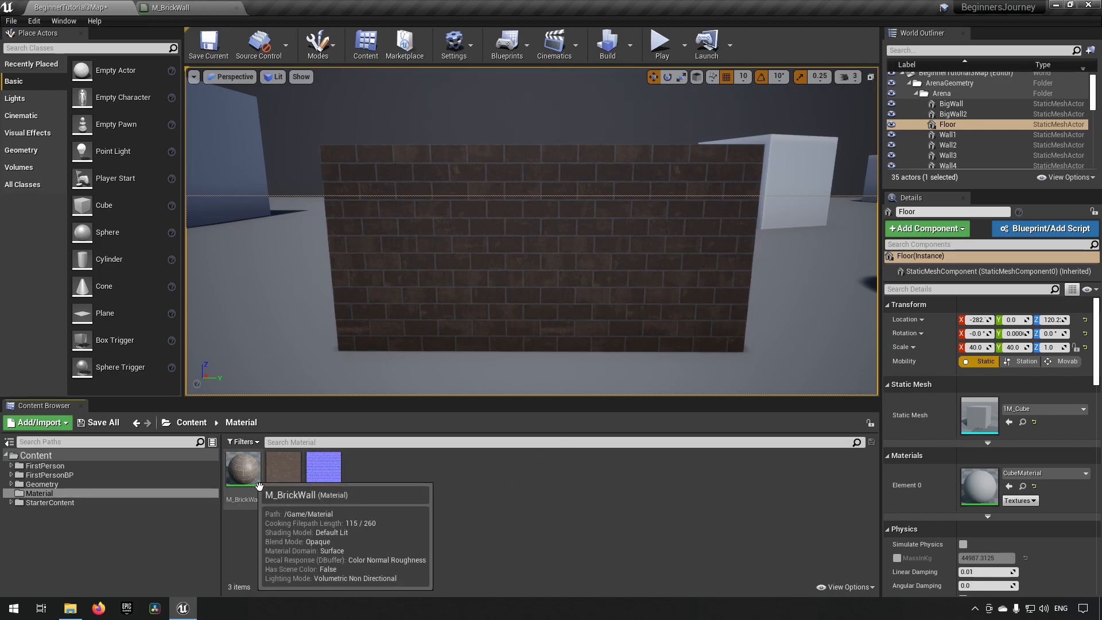
{"action": "right_click", "coordinate": [259, 486]}
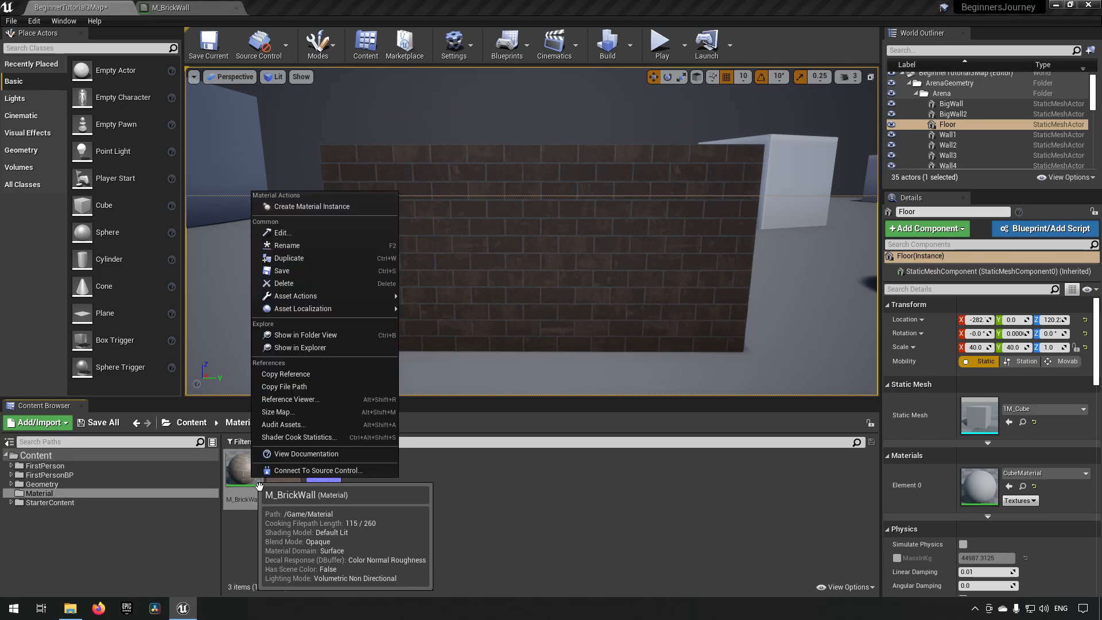
{"action": "left_click", "coordinate": [305, 253]}
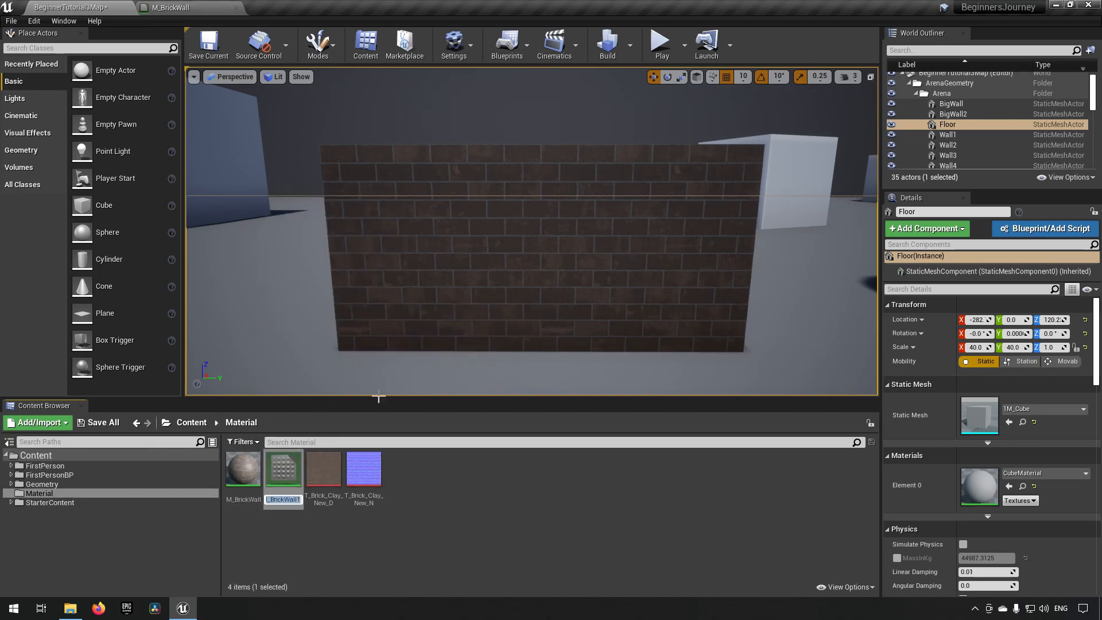
{"action": "key", "text": "BackSpace"}
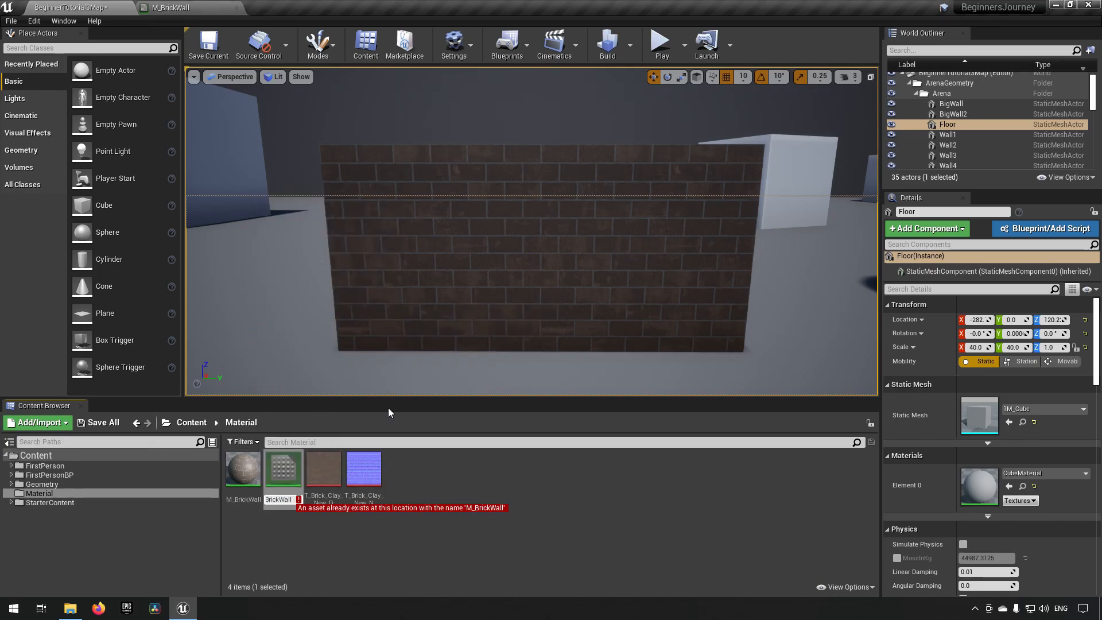
{"action": "type", "text": "Normal"}
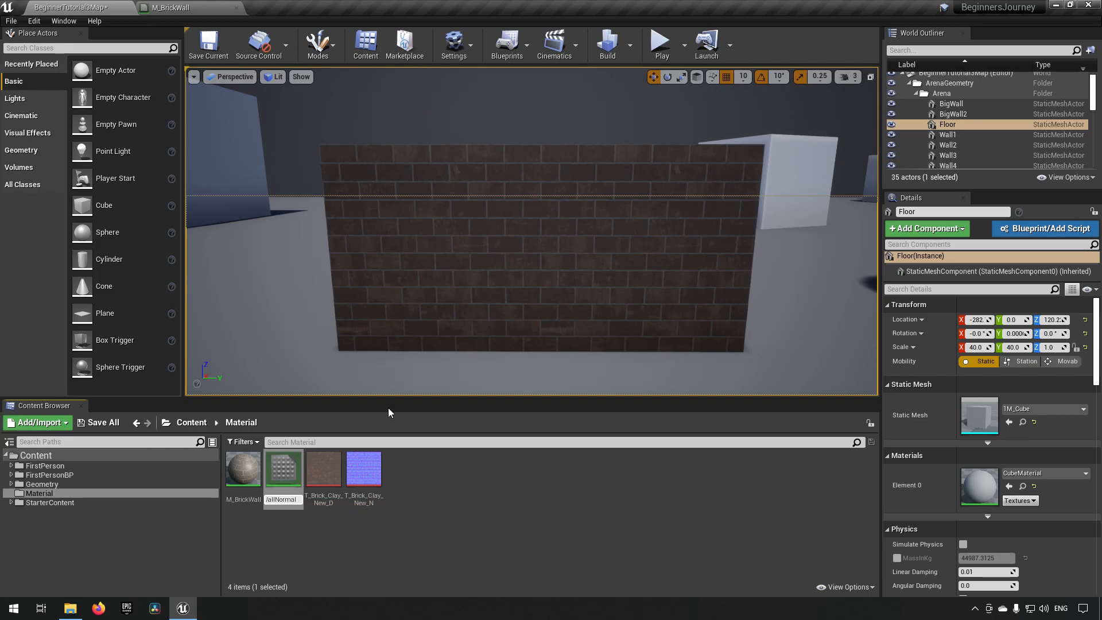
{"action": "key", "text": "Return"}
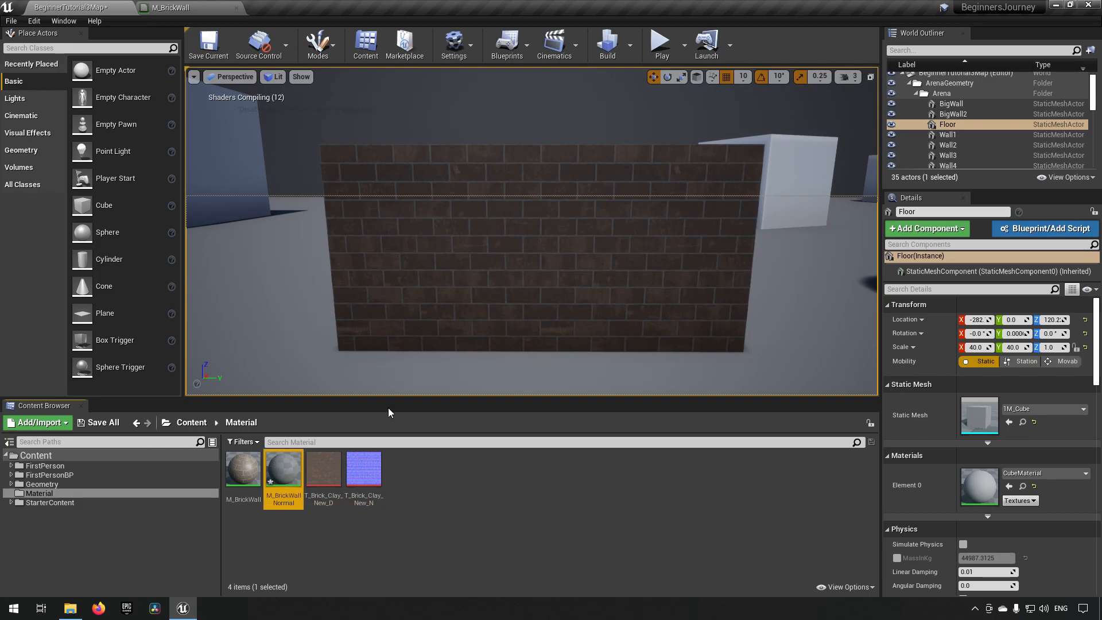
- In M_BrickWallNormal, connect the normal map Texture Sample's RGB output to the material's Normal input and save the material
{"action": "double_click", "coordinate": [296, 475]}
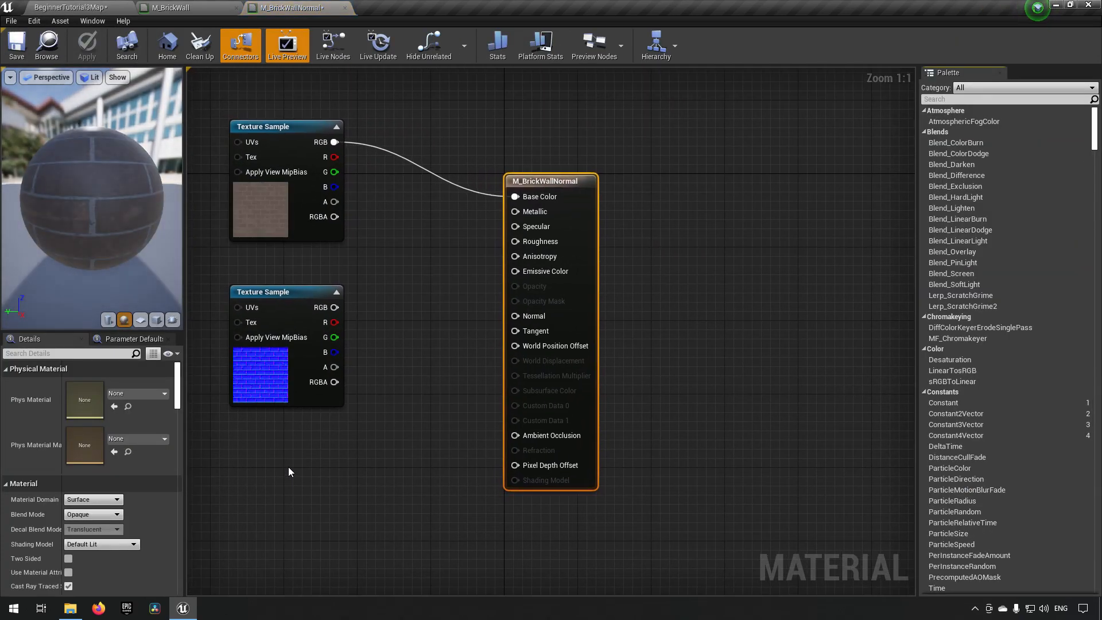
{"action": "right_click_drag", "start_coordinate": [322, 450], "coordinate": [397, 441]}
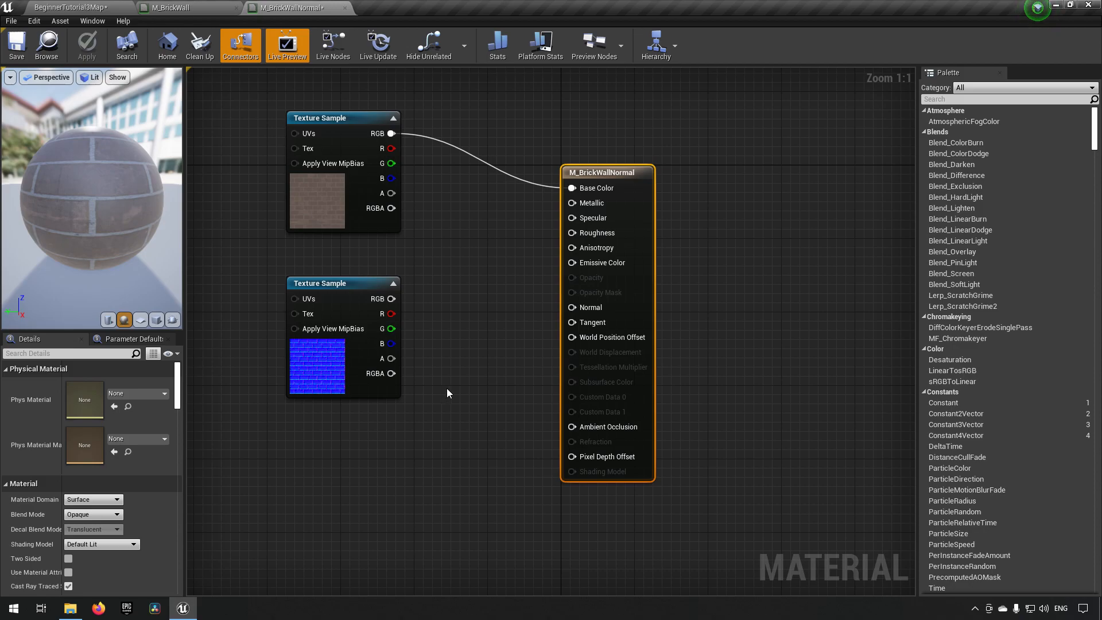
{"action": "left_click", "coordinate": [342, 300]}
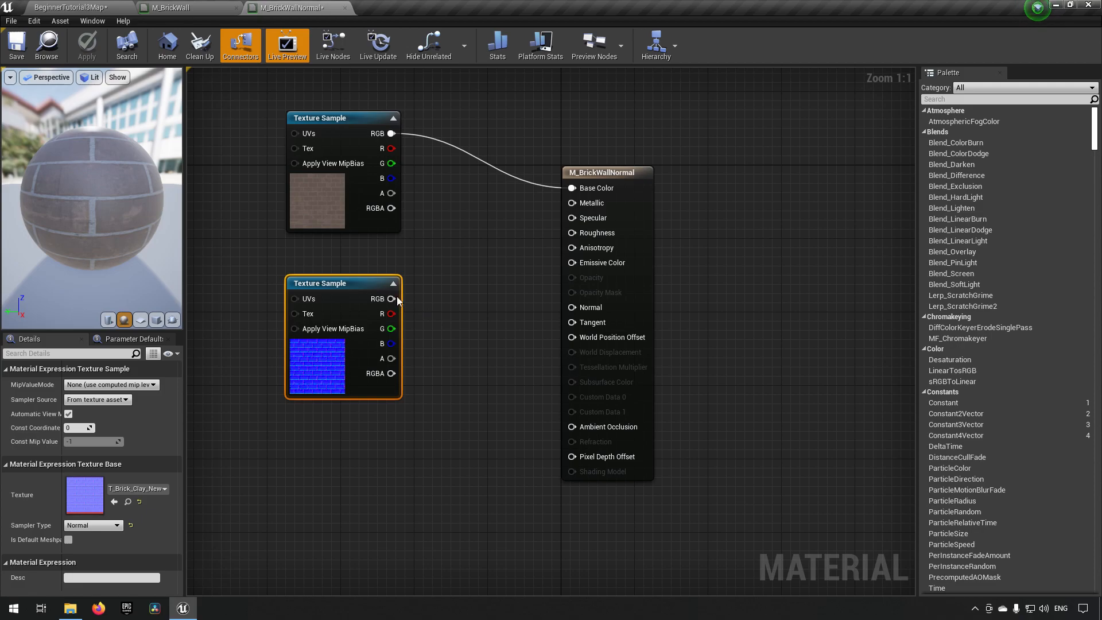
{"action": "left_click_drag", "start_coordinate": [398, 306], "coordinate": [574, 310]}
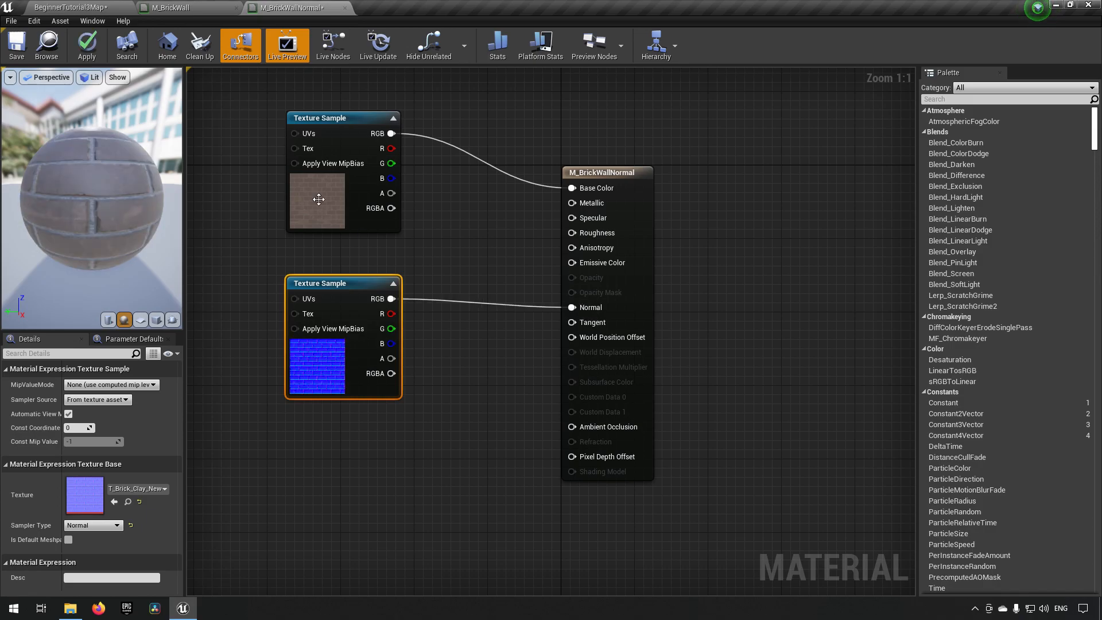
{"action": "left_click", "coordinate": [16, 46]}
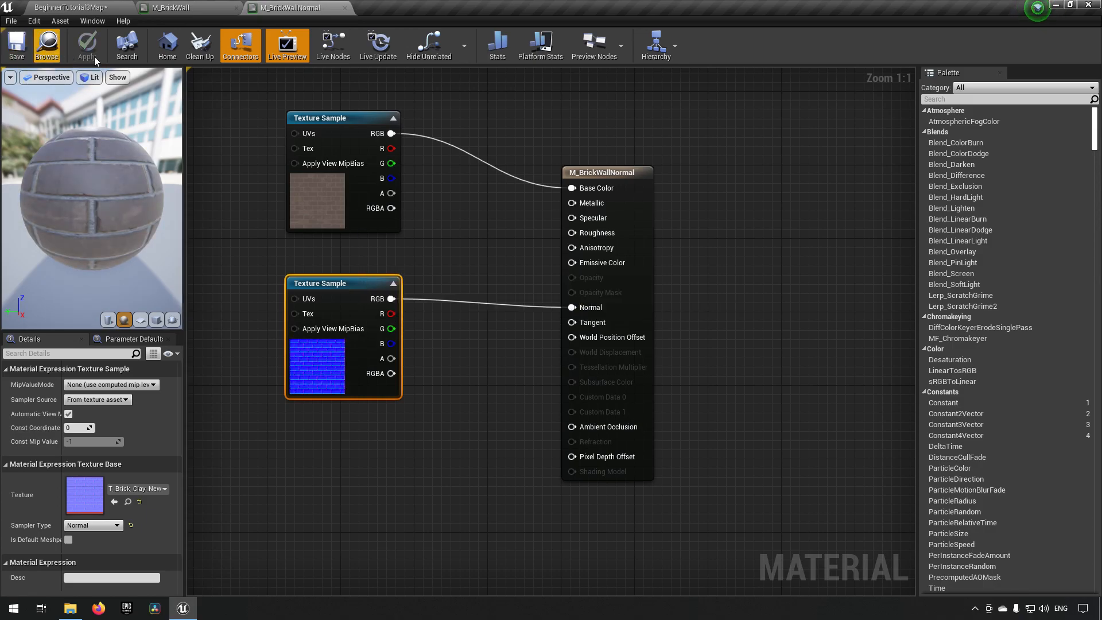
- Return to the BeginnerTutorial3Map level and apply M_BrickWallNormal to the duplicated brick cube
{"action": "left_click", "coordinate": [99, 10]}
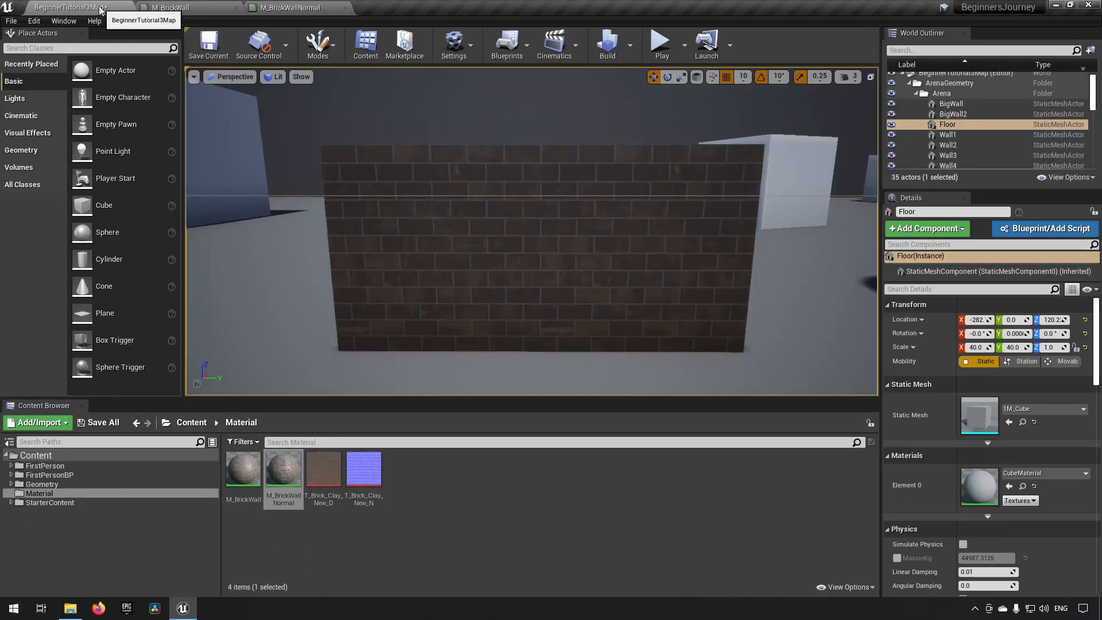
{"action": "left_click", "coordinate": [532, 508]}
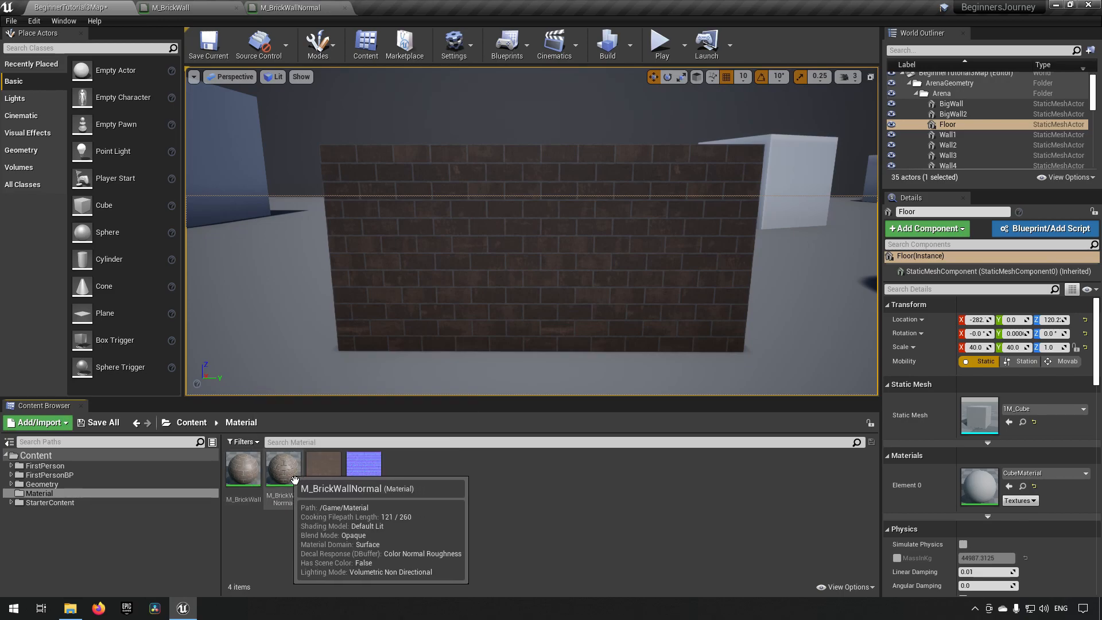
{"action": "left_click_drag", "start_coordinate": [301, 491], "coordinate": [655, 239]}
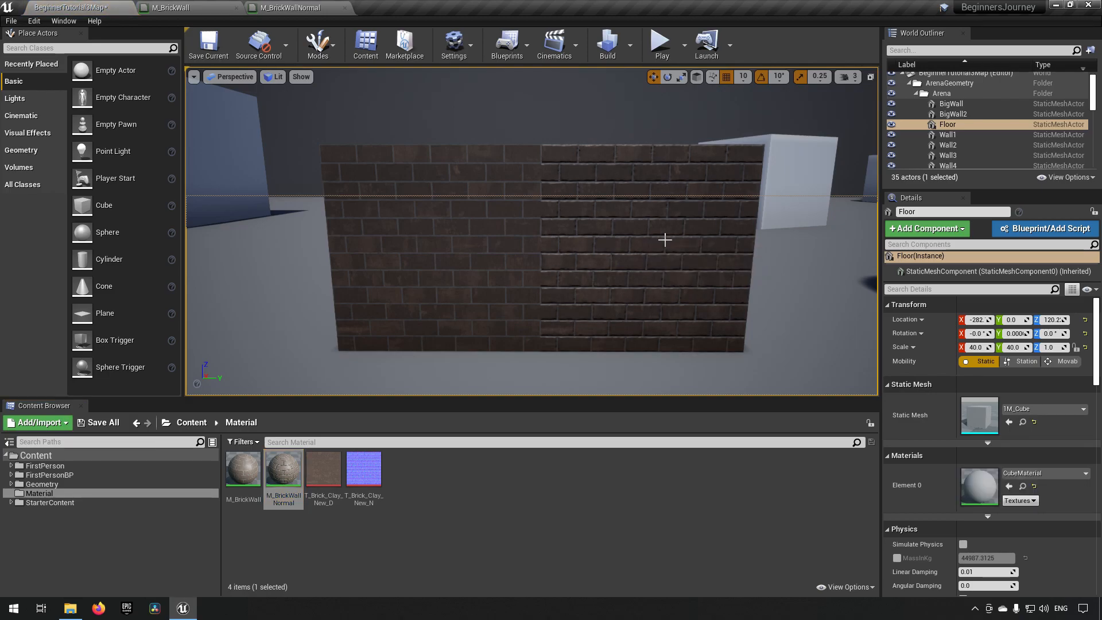
- Compare the normal-mapped brick cube with the plain brick cube up close and from a distance
{"action": "right_click_drag", "start_coordinate": [642, 290], "coordinate": [637, 276]}
{"action": "key", "text": "w"}
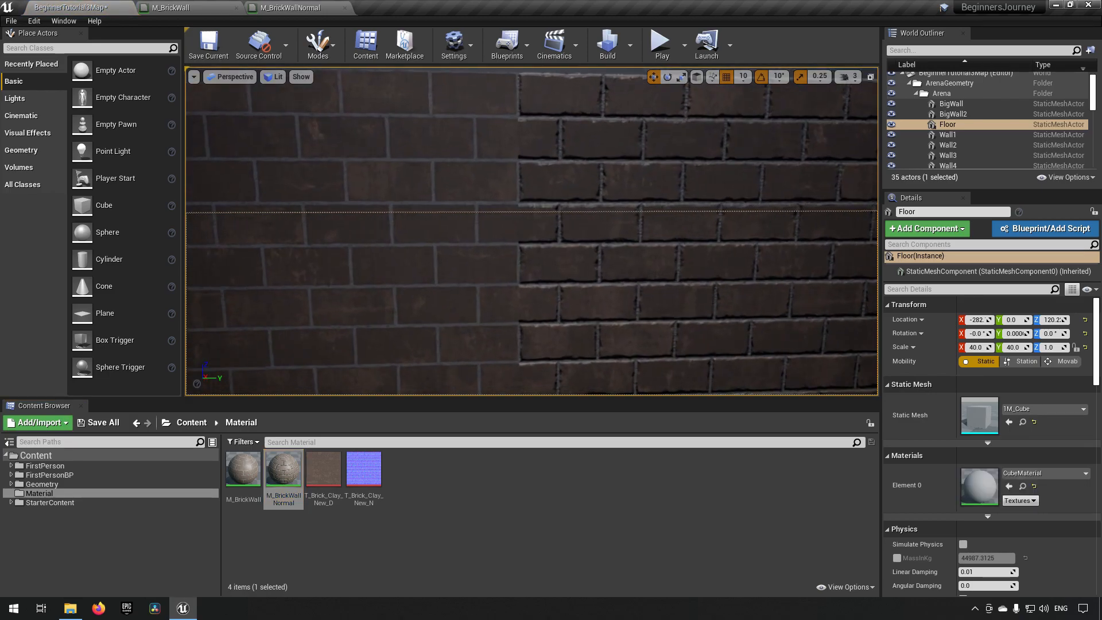
{"action": "key", "text": "s"}
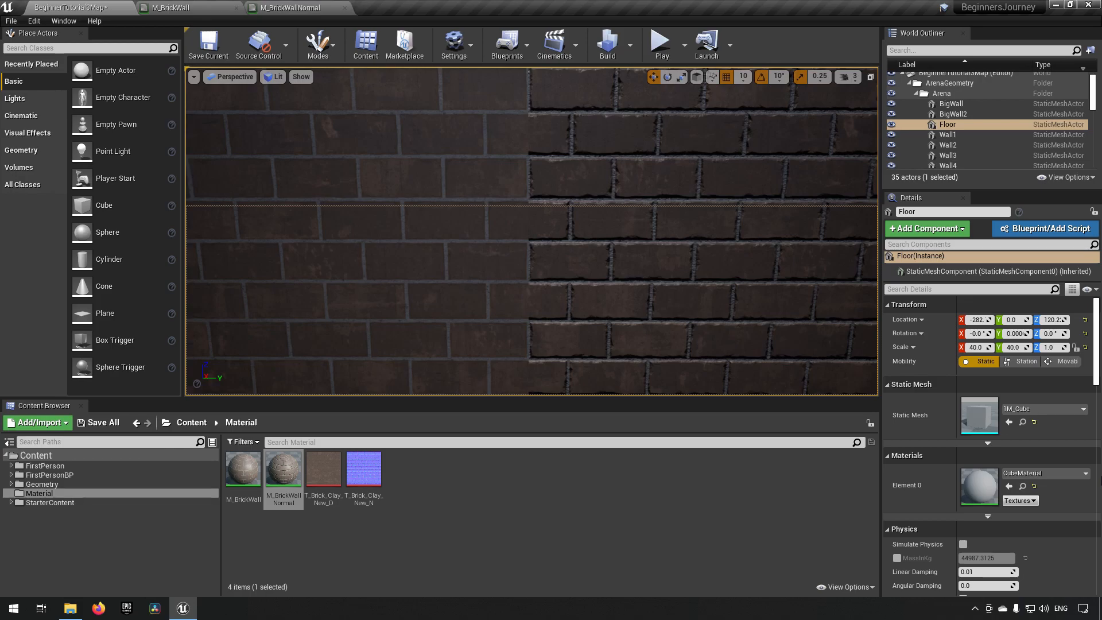
{"action": "right_click_drag", "start_coordinate": [711, 313], "coordinate": [725, 330]}
{"action": "key", "text": "s"}
{"action": "key", "text": "d"}
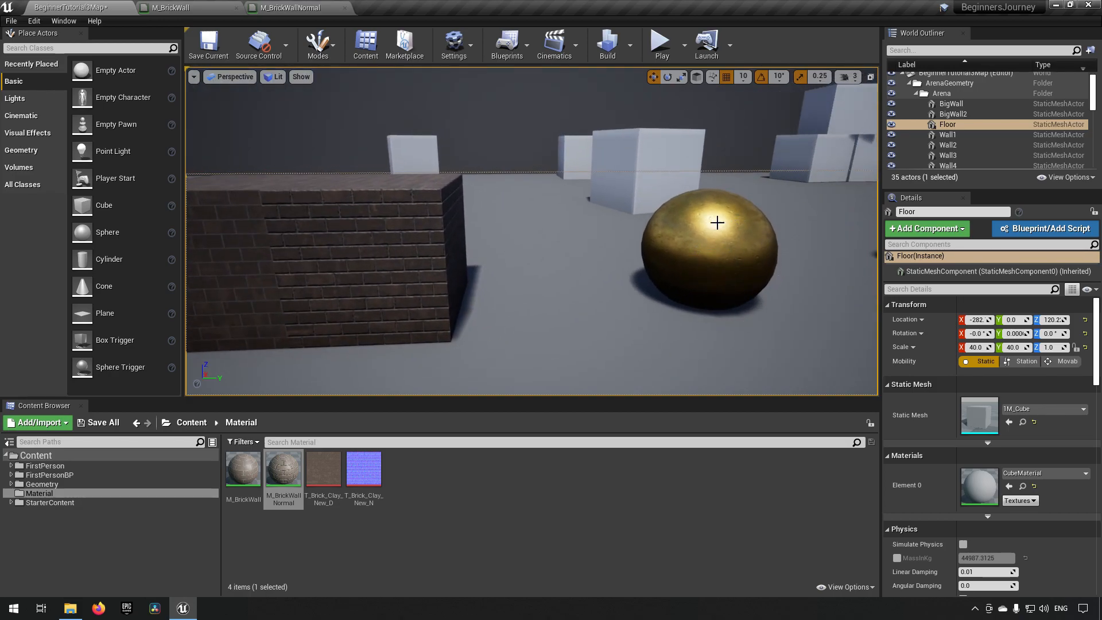
{"action": "right_click_drag", "start_coordinate": [474, 299], "coordinate": [443, 293]}
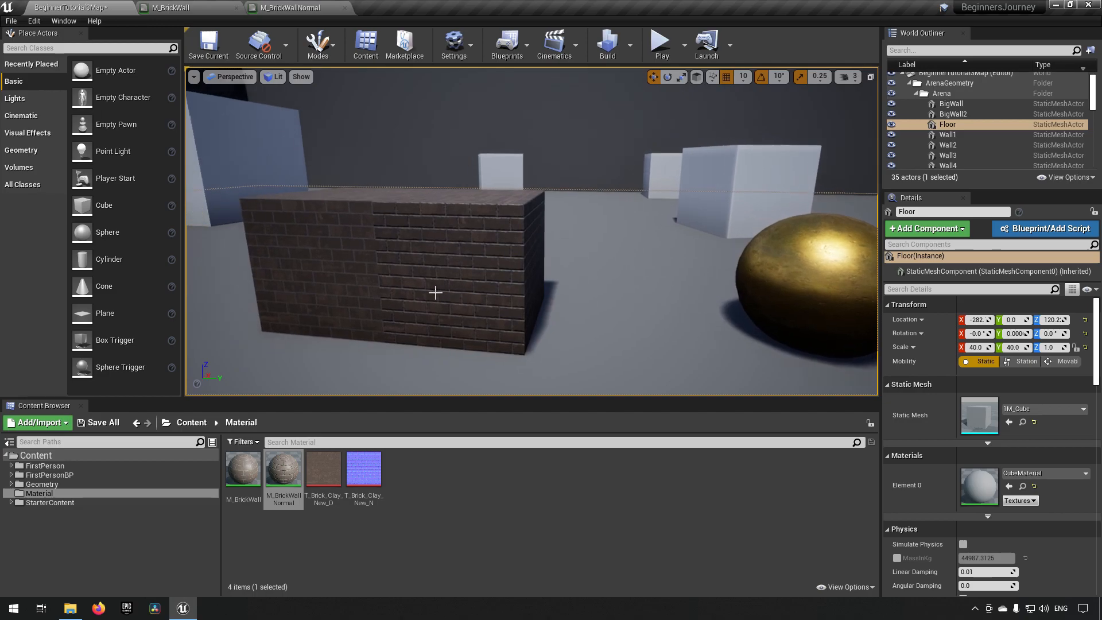
- Scale the white cylinder down uniformly to about 0.203
{"action": "right_click_drag", "start_coordinate": [510, 270], "coordinate": [646, 263]}
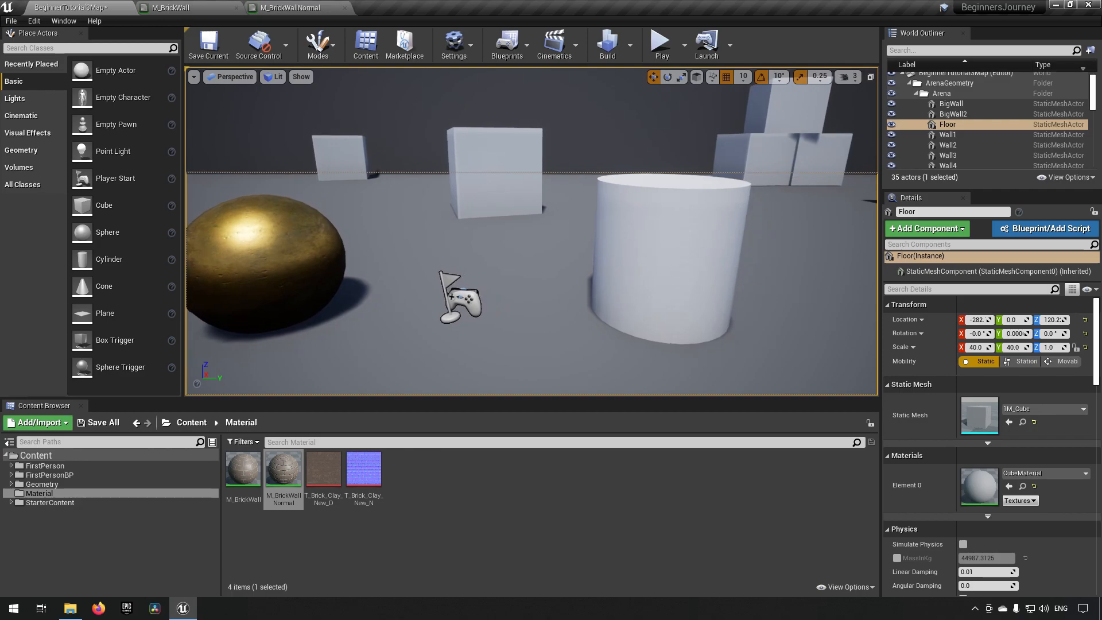
{"action": "left_click", "coordinate": [680, 243]}
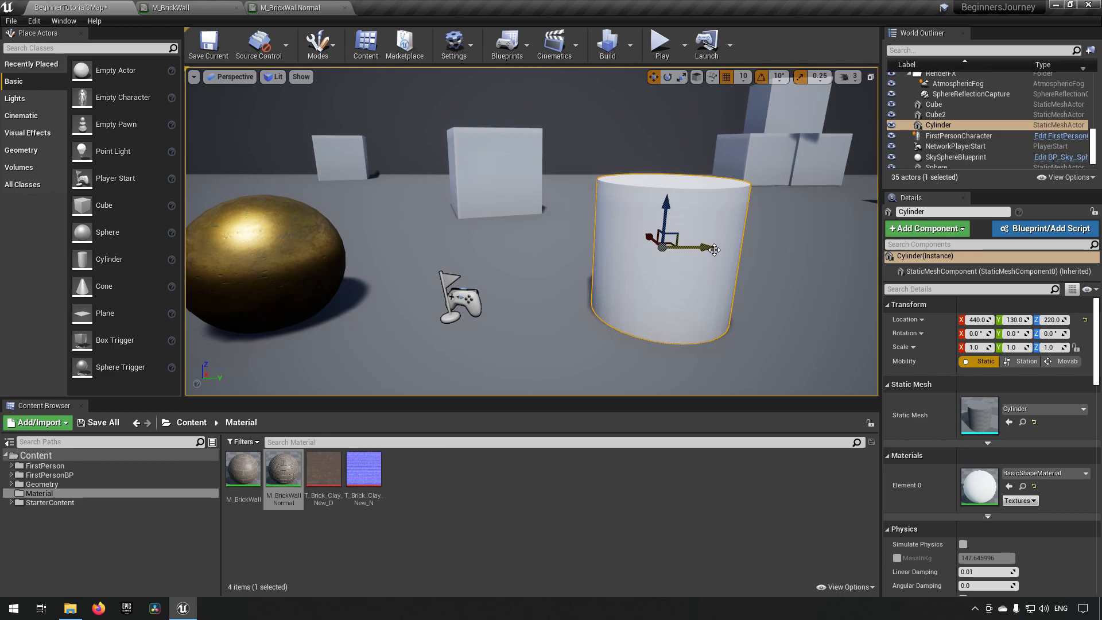
{"action": "key", "text": "r"}
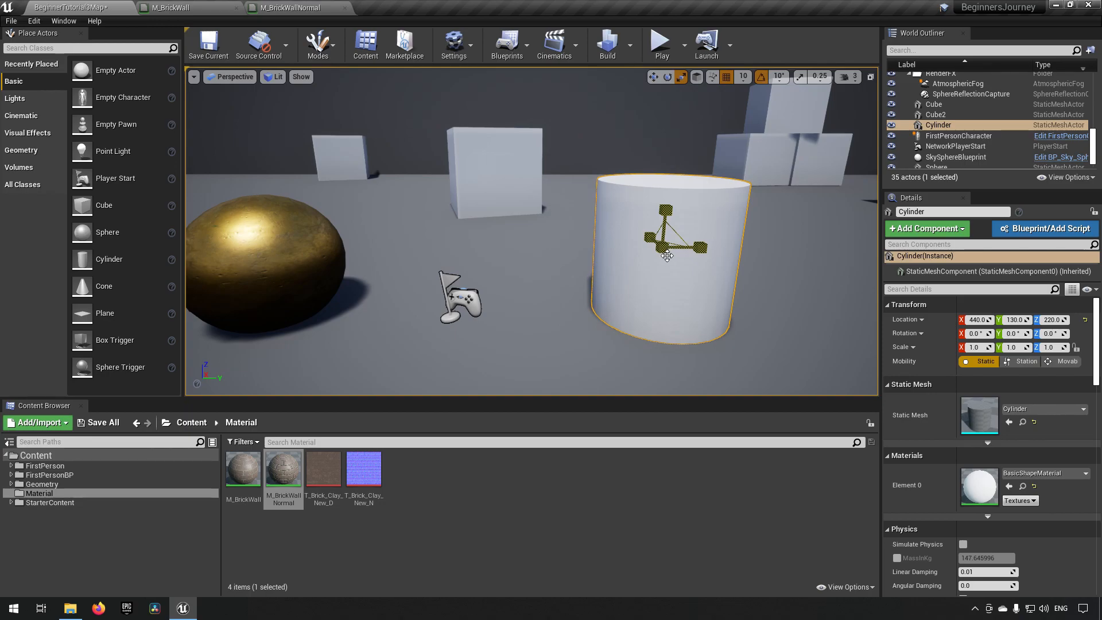
{"action": "left_click_drag", "start_coordinate": [671, 255], "coordinate": [596, 315]}
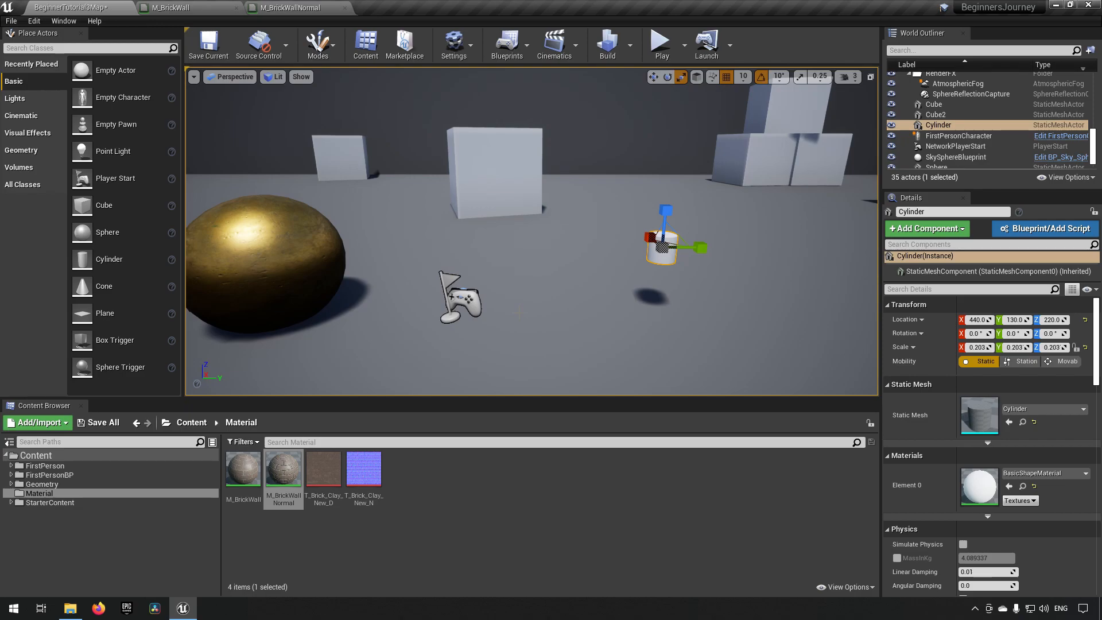
- Duplicate the small cylinder upward to Z 230 and scale the copy uniformly to about 0.16
{"action": "key", "text": "w"}
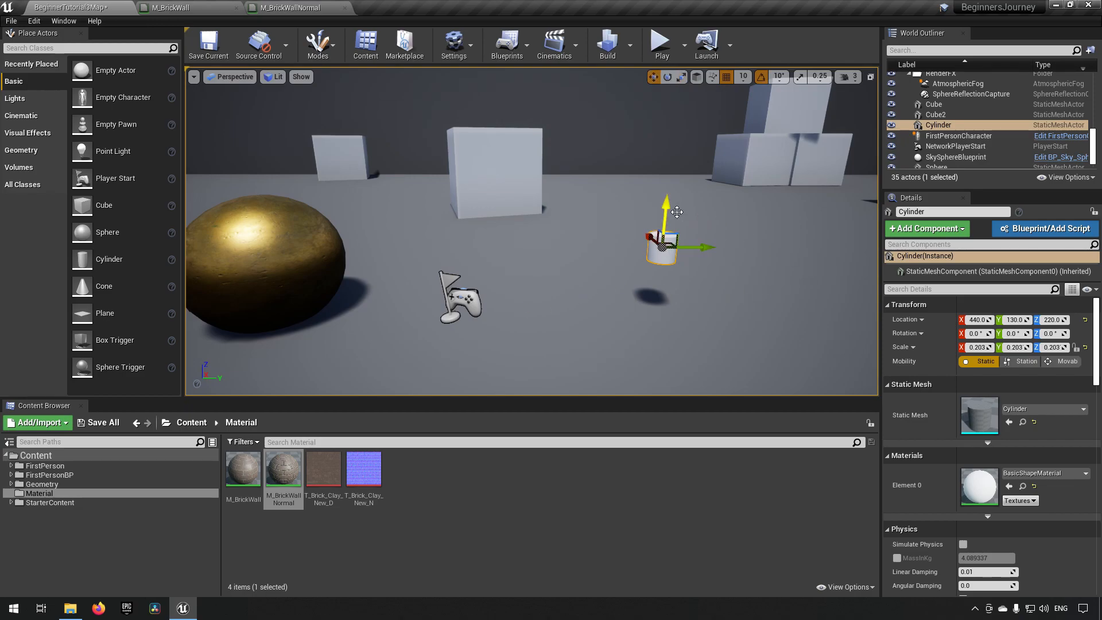
{"action": "left_click_drag", "start_coordinate": [666, 208], "coordinate": [666, 188], "text": "alt"}
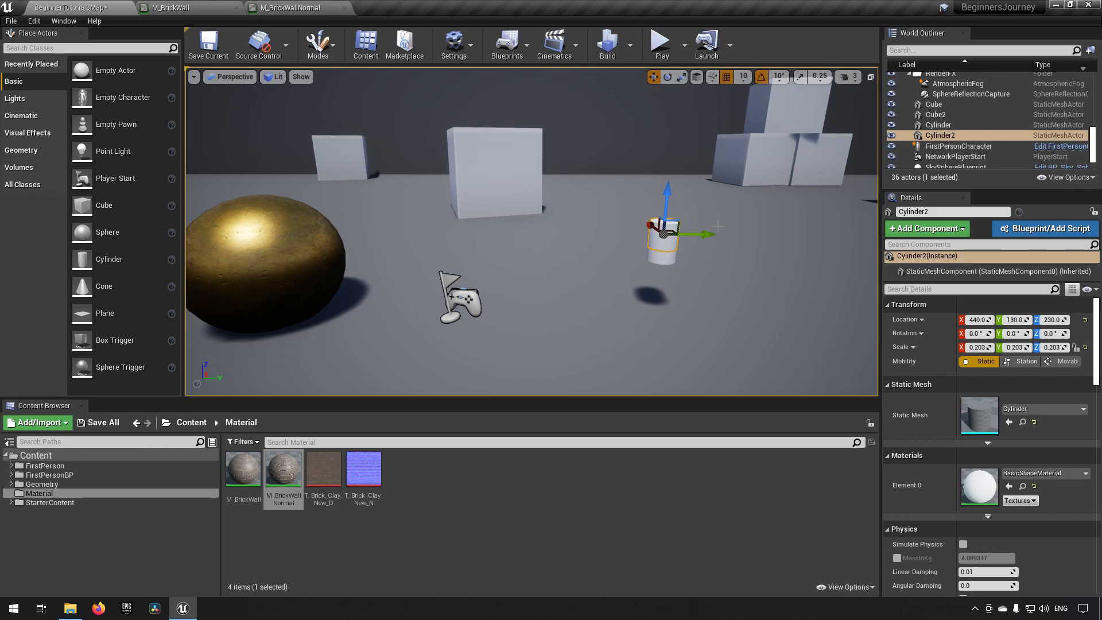
{"action": "key", "text": "e"}
{"action": "key", "text": "r"}
{"action": "left_click_drag", "start_coordinate": [662, 232], "coordinate": [653, 242]}
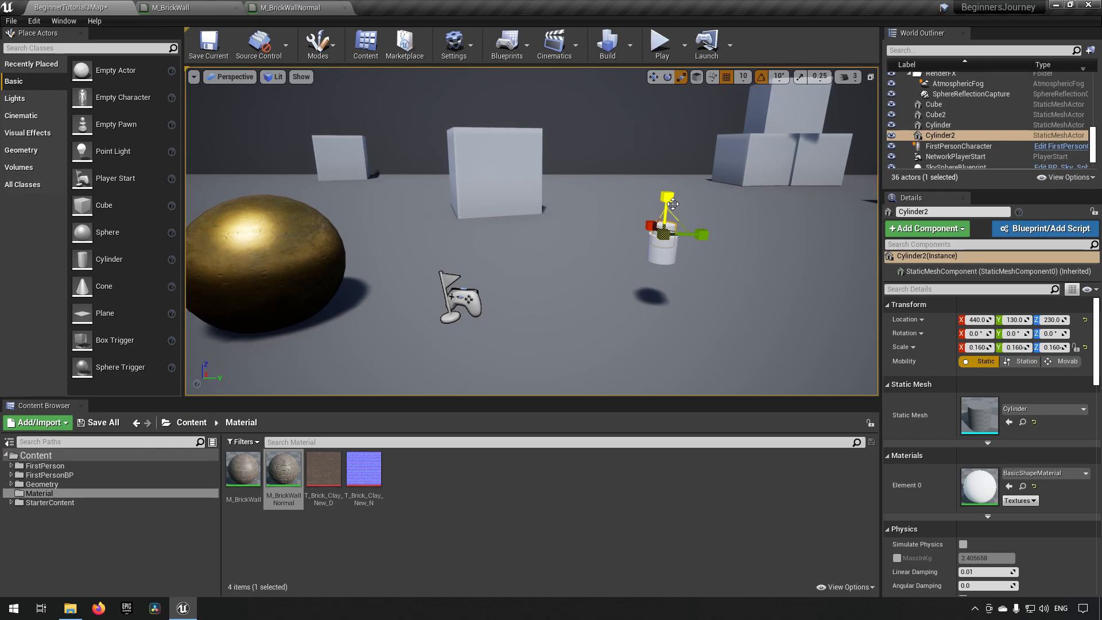
- Stretch the duplicated cylinder to a Z scale of about 1.919 and raise it to Z 320 as the blade above the handle
{"action": "left_click_drag", "start_coordinate": [672, 203], "coordinate": [673, 94]}
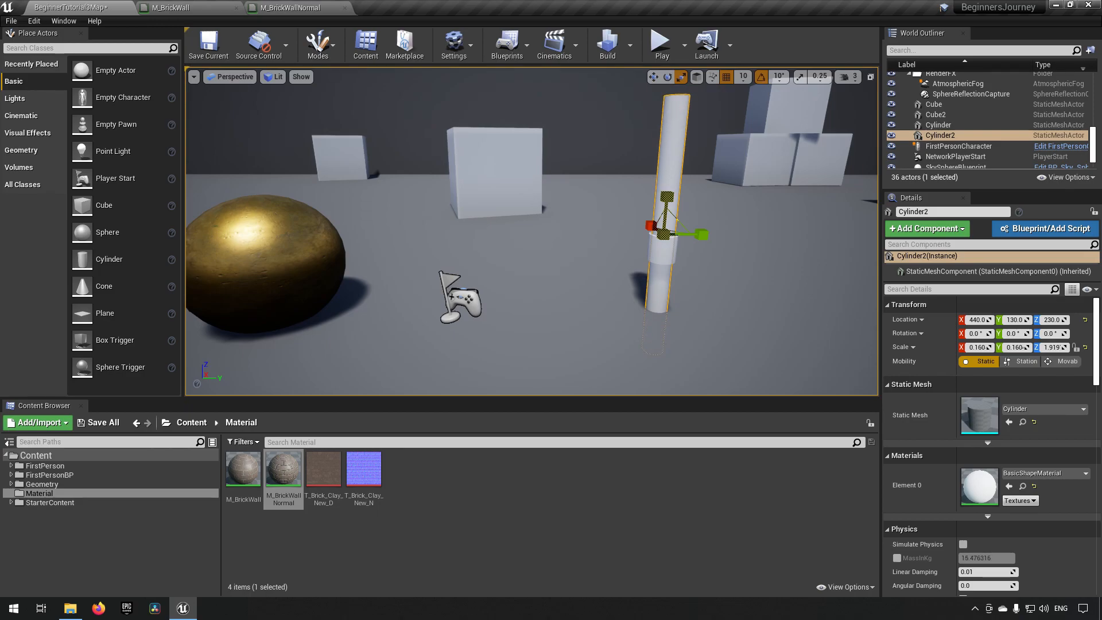
{"action": "key", "text": "w"}
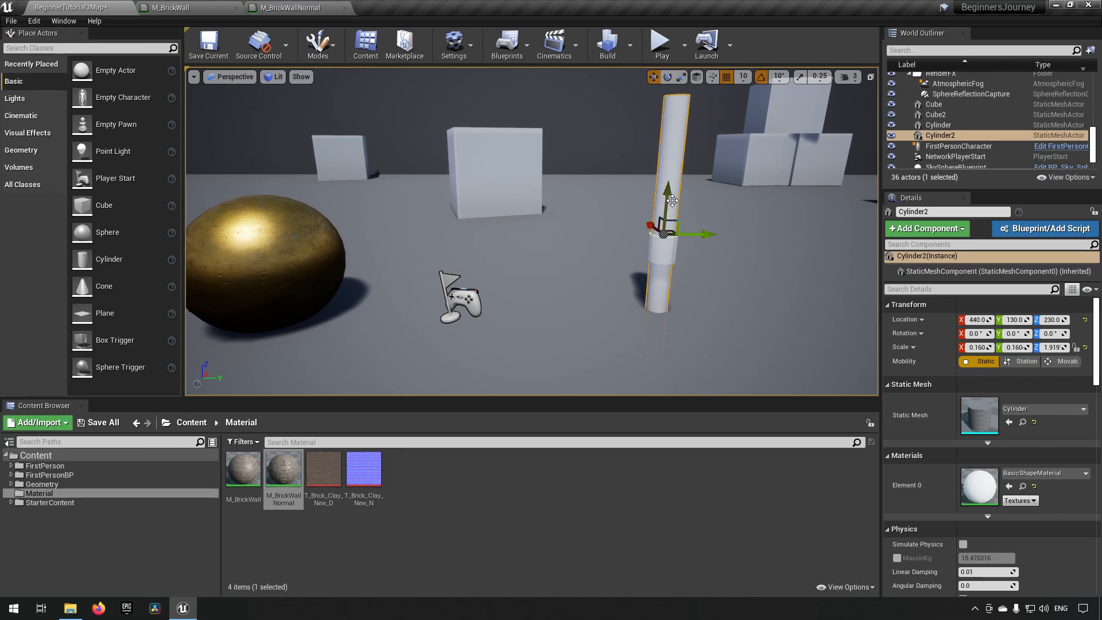
{"action": "left_click_drag", "start_coordinate": [668, 183], "coordinate": [676, 72]}
{"action": "mouse_move", "coordinate": [739, 175]}
{"action": "right_mouse_down"}
{"action": "mouse_move", "coordinate": [745, 156]}
{"action": "mouse_move", "coordinate": [758, 156]}
{"action": "mouse_move", "coordinate": [740, 179]}
{"action": "mouse_move", "coordinate": [733, 171]}
{"action": "right_mouse_up"}
{"action": "key", "text": "s"}
{"action": "key", "text": "w"}
{"action": "key", "text": "d"}
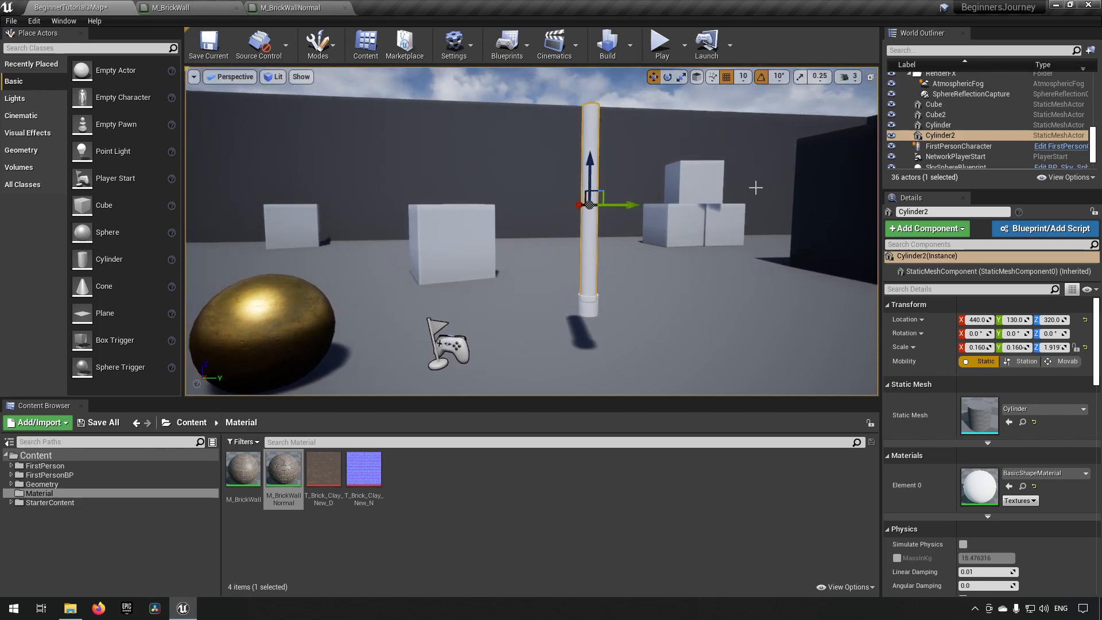
{"action": "left_click", "coordinate": [707, 298]}
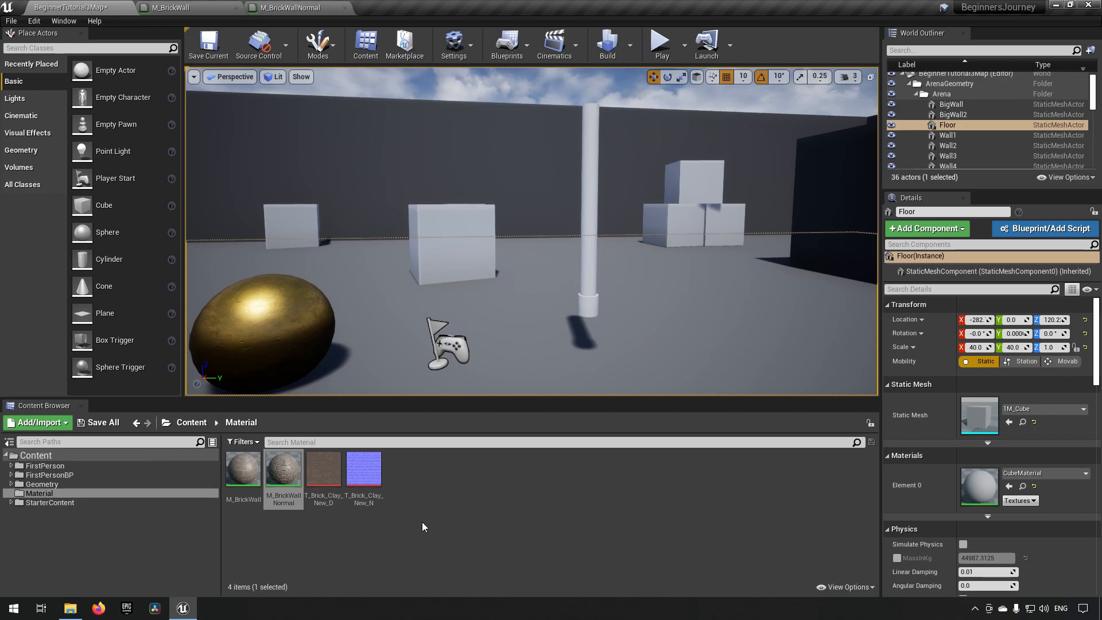
- Create a material named M_Lightsaber in the Material folder and open it for editing
{"action": "right_click", "coordinate": [474, 478]}
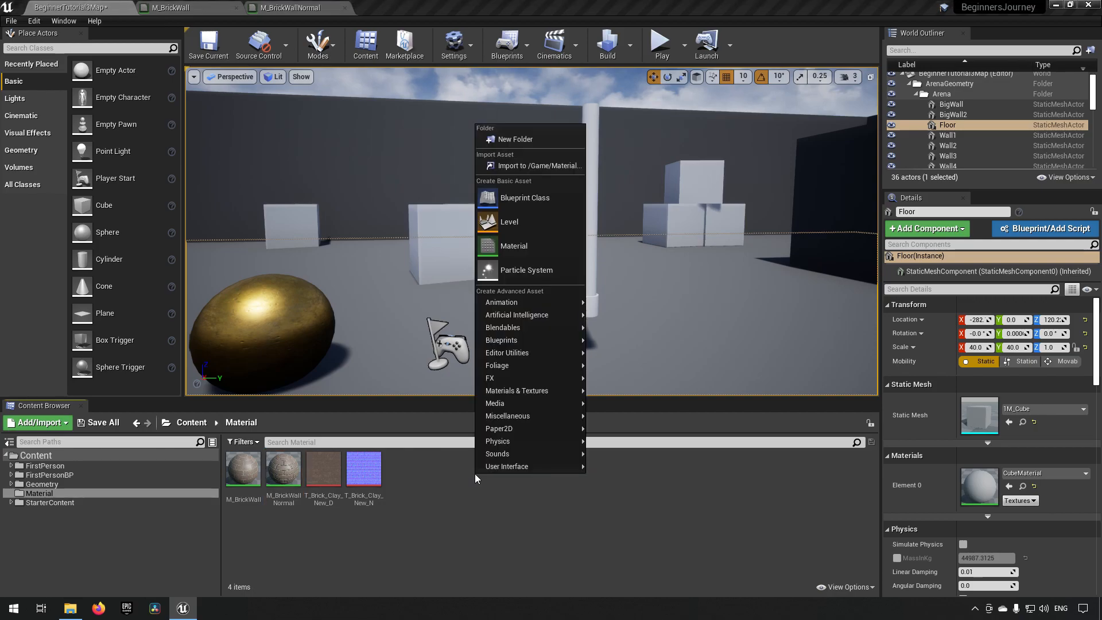
{"action": "left_click", "coordinate": [514, 244]}
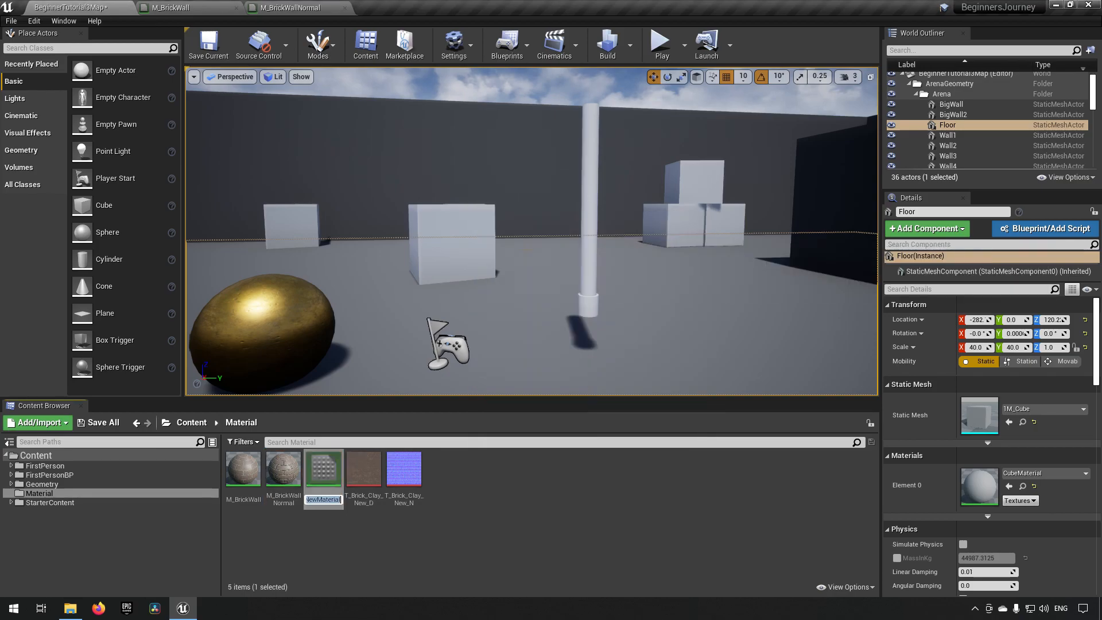
{"action": "type", "text": "M_L"}
{"action": "type", "text": "ightsaber"}
{"action": "key", "text": "Return"}
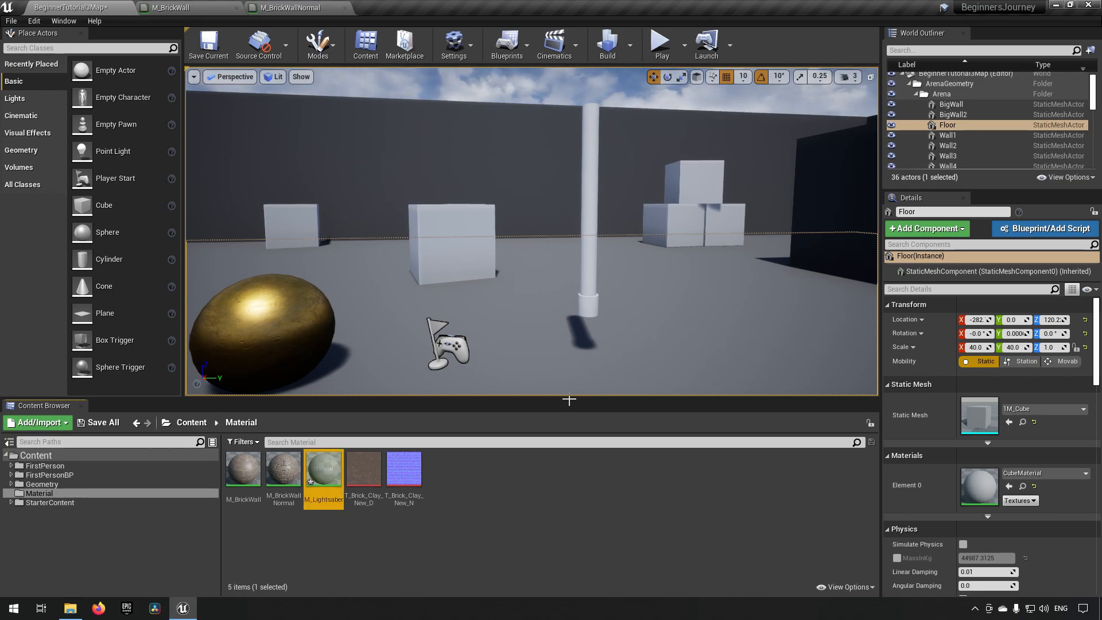
{"action": "double_click", "coordinate": [324, 473]}
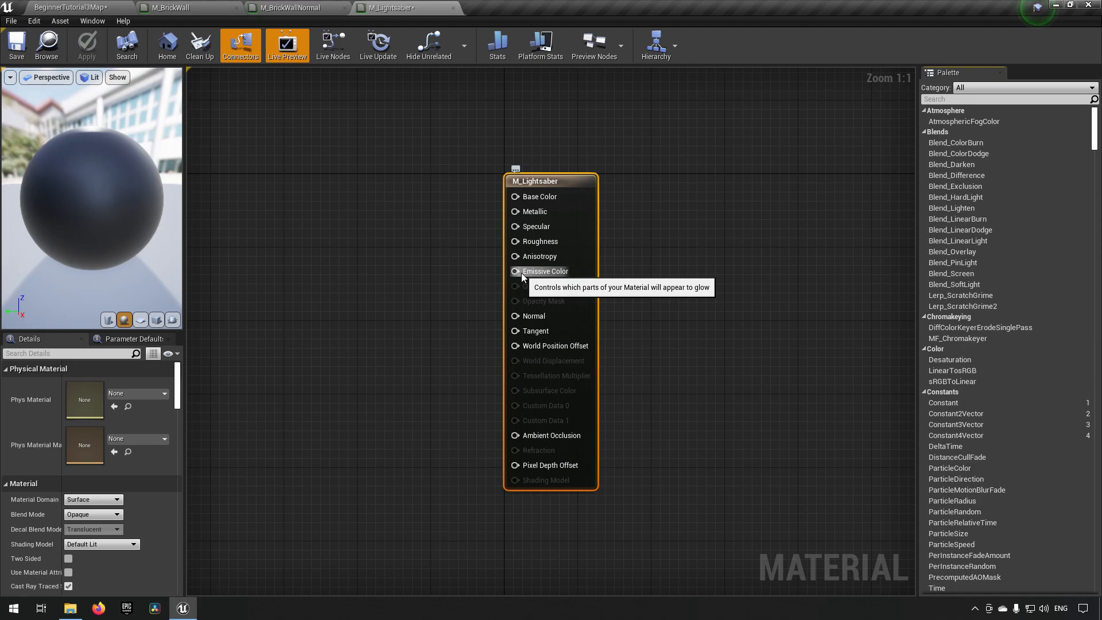
{"action": "right_click", "coordinate": [332, 270]}
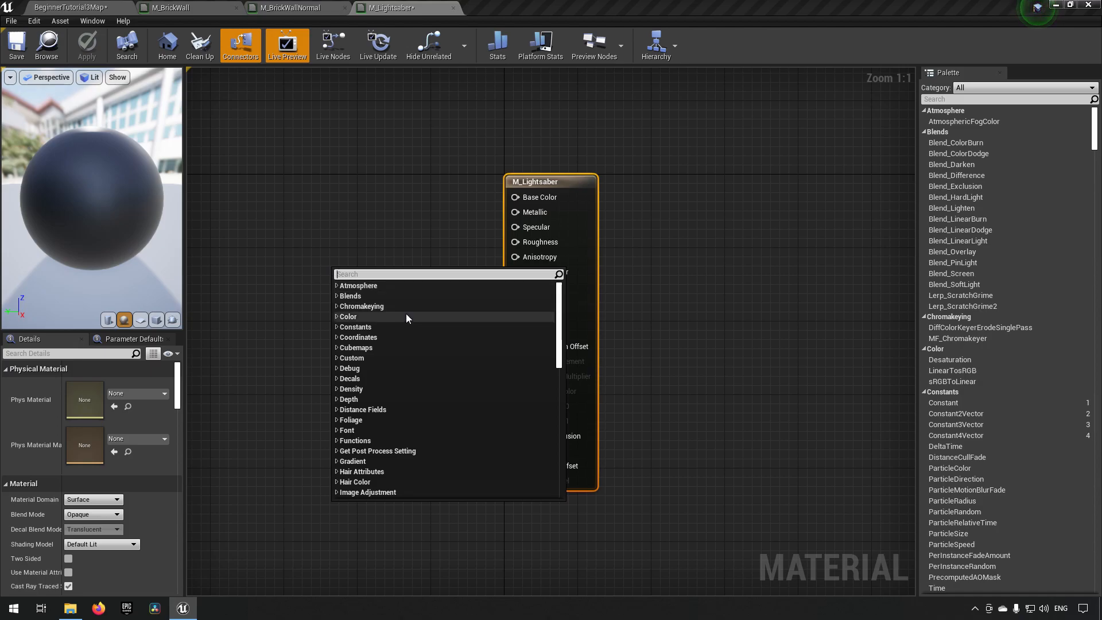
{"action": "scroll", "coordinate": [397, 330], "scroll_direction": "down", "scroll_amount": 1}
{"action": "scroll", "coordinate": [397, 331], "scroll_direction": "down", "scroll_amount": 15}
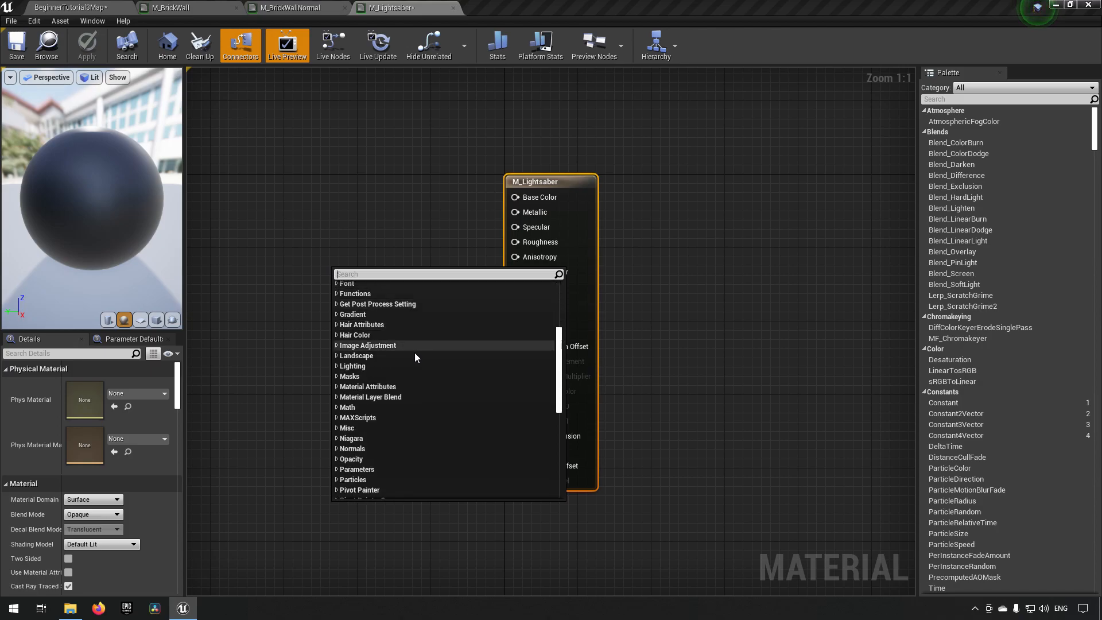
{"action": "scroll", "coordinate": [406, 421], "scroll_direction": "up", "scroll_amount": 15}
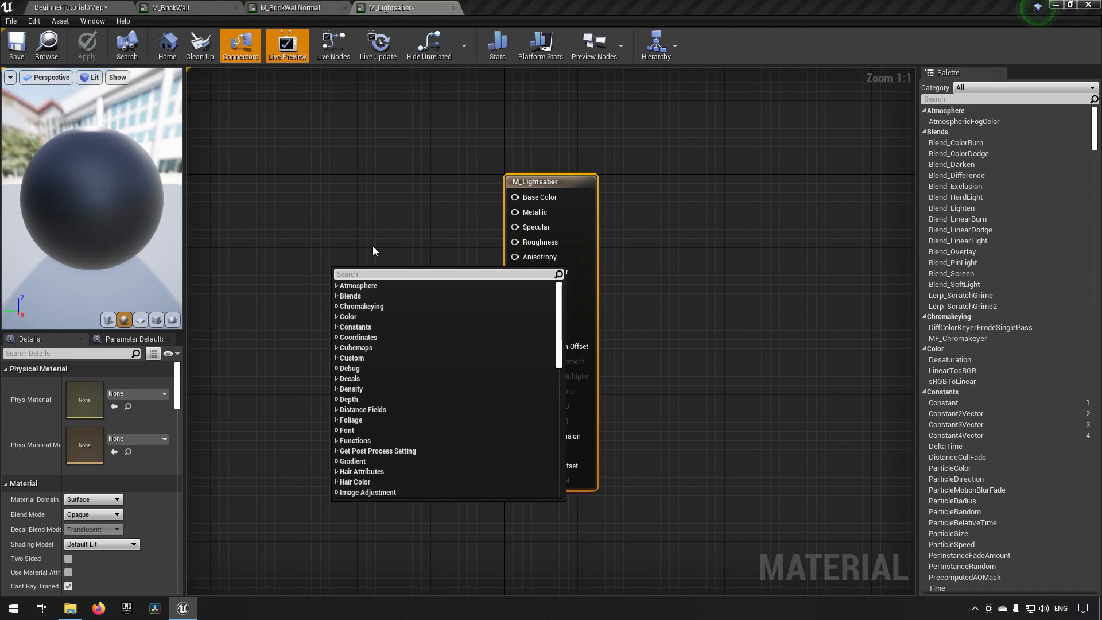
{"action": "left_click", "coordinate": [355, 242]}
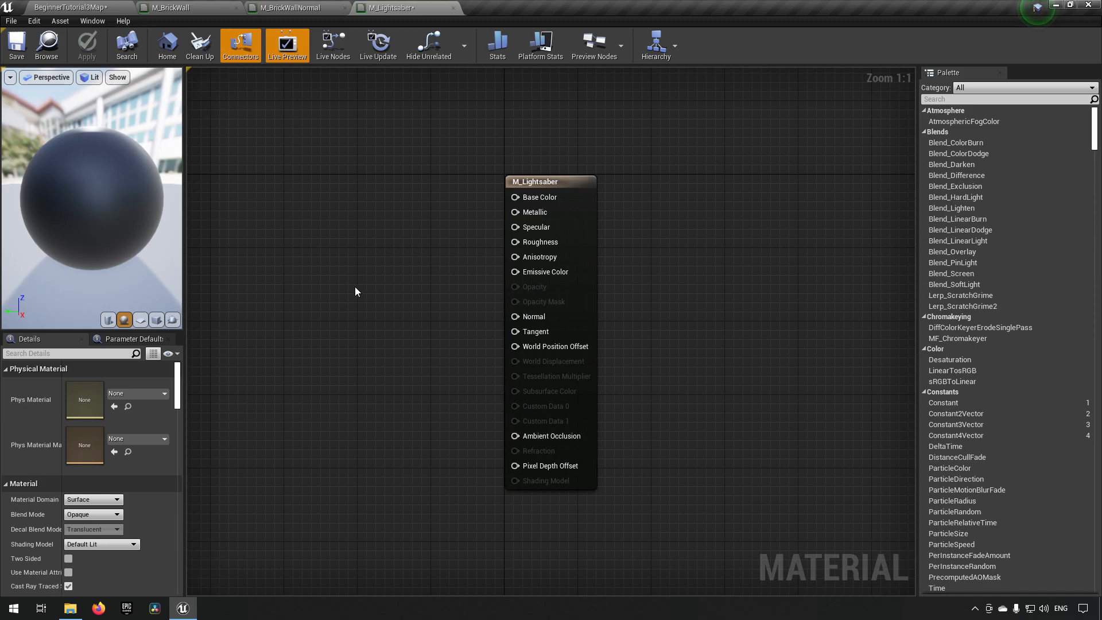
- Add a Constant3Vector node beside the M_Lightsaber node and set its green value to 1
{"action": "left_click", "coordinate": [356, 287]}
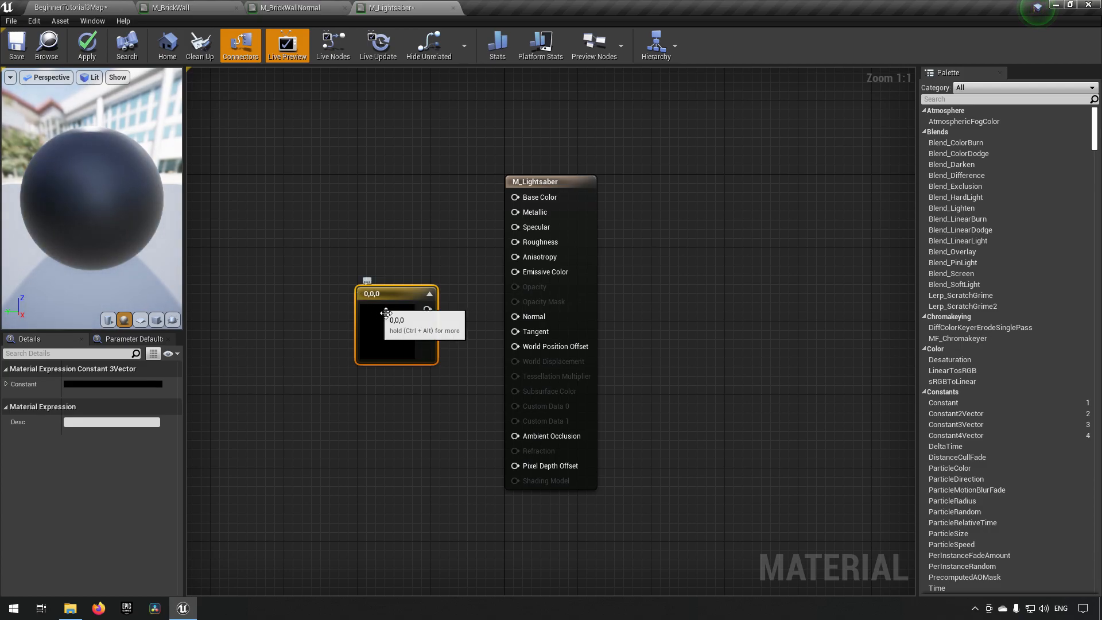
{"action": "left_click_drag", "start_coordinate": [395, 299], "coordinate": [359, 252]}
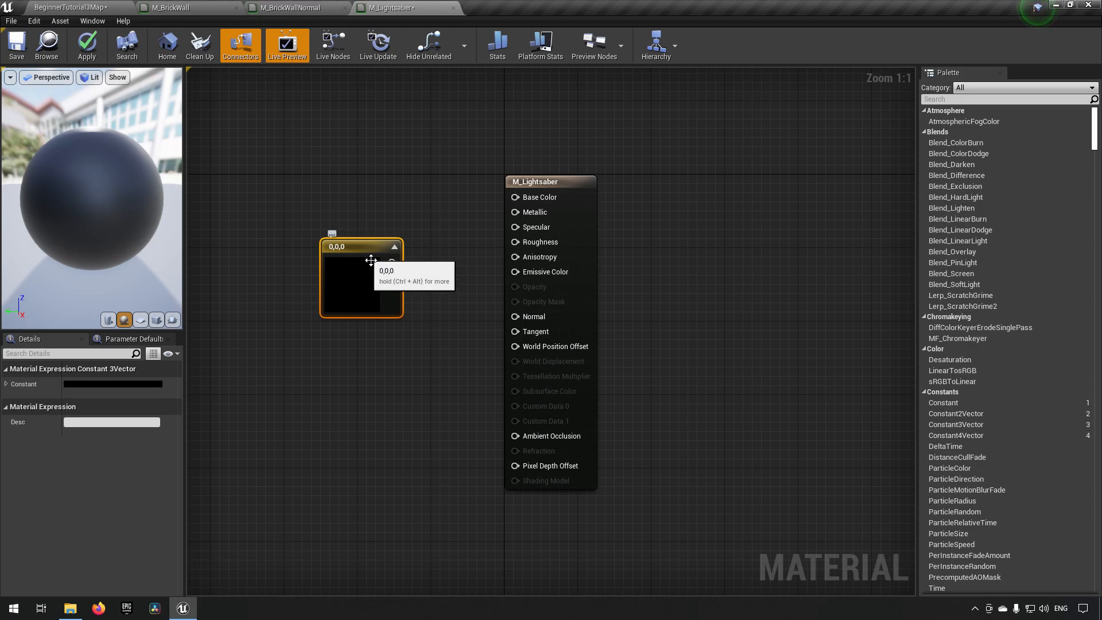
{"action": "left_click_drag", "start_coordinate": [360, 249], "coordinate": [352, 258]}
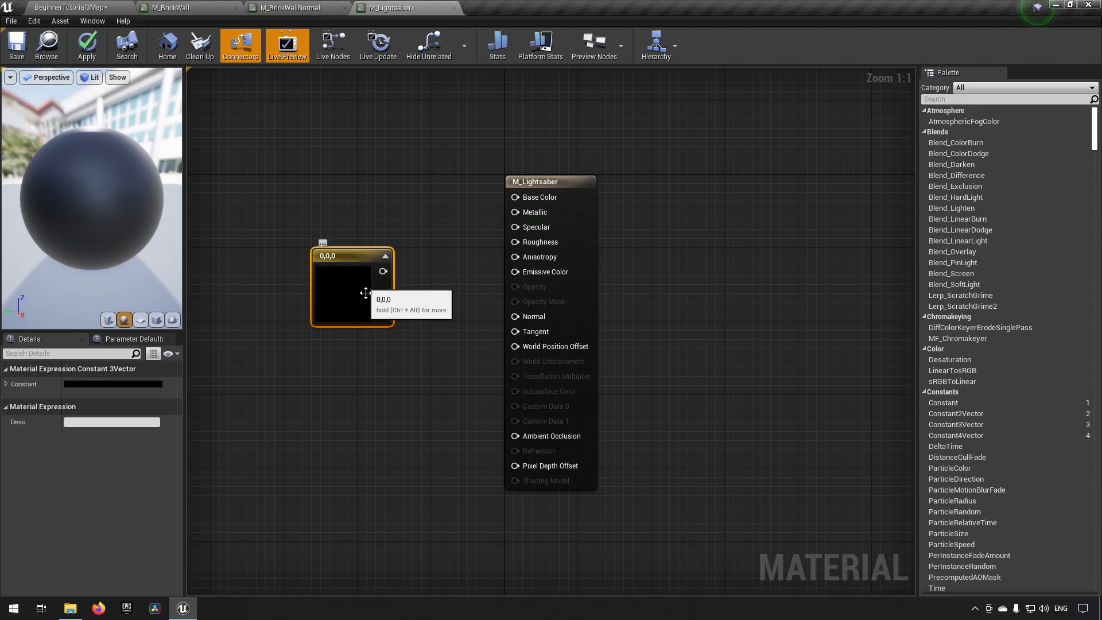
{"action": "double_click", "coordinate": [357, 296]}
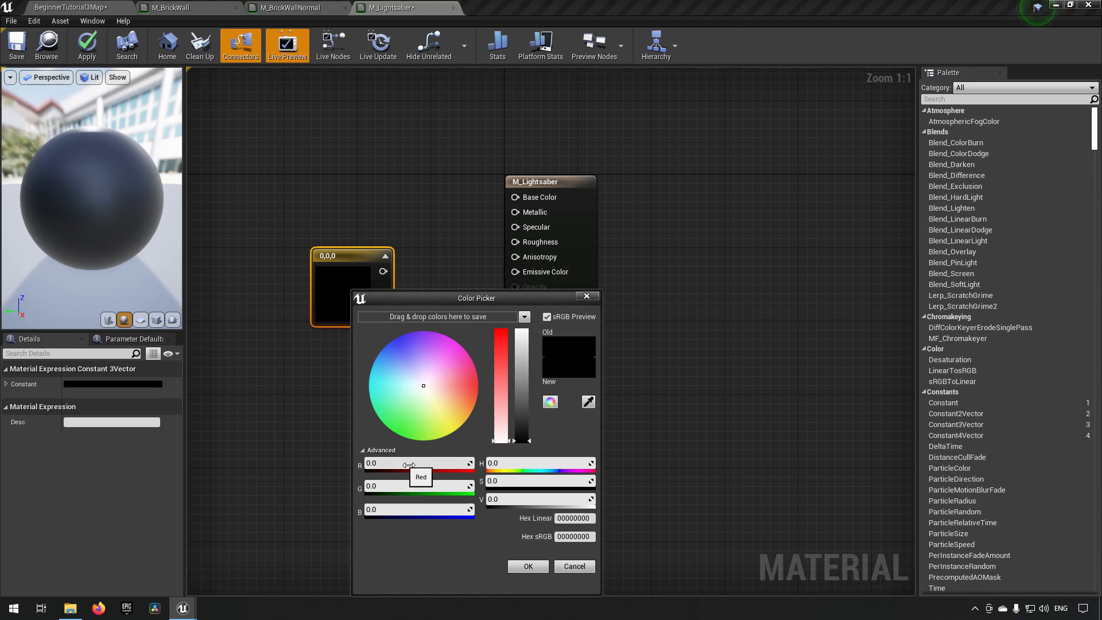
{"action": "left_click", "coordinate": [383, 485]}
{"action": "type", "text": "1"}
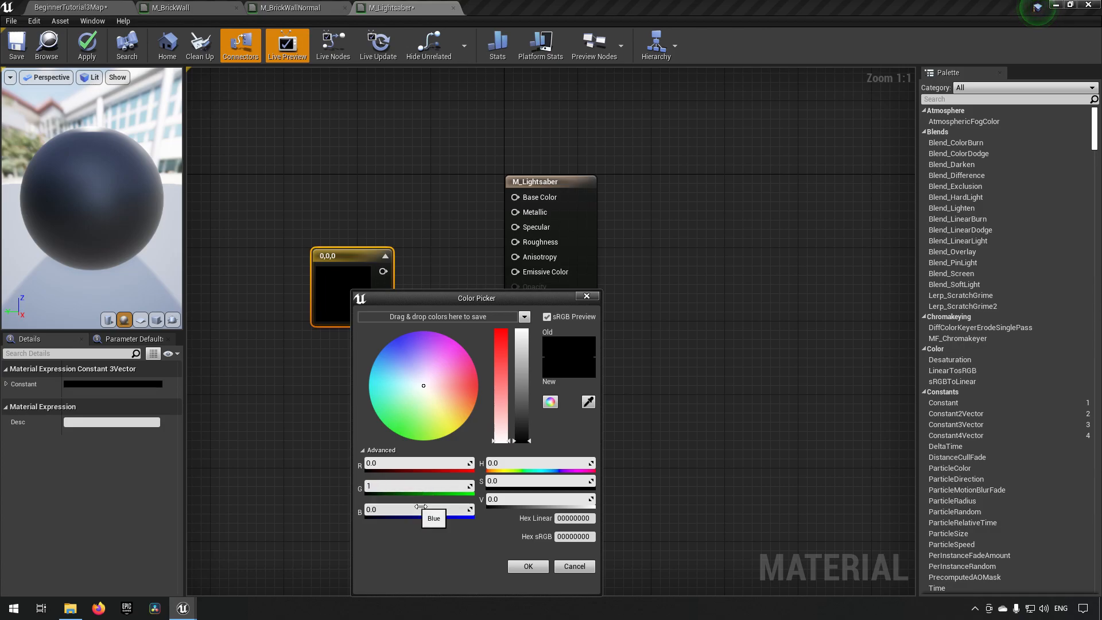
{"action": "key", "text": "Return"}
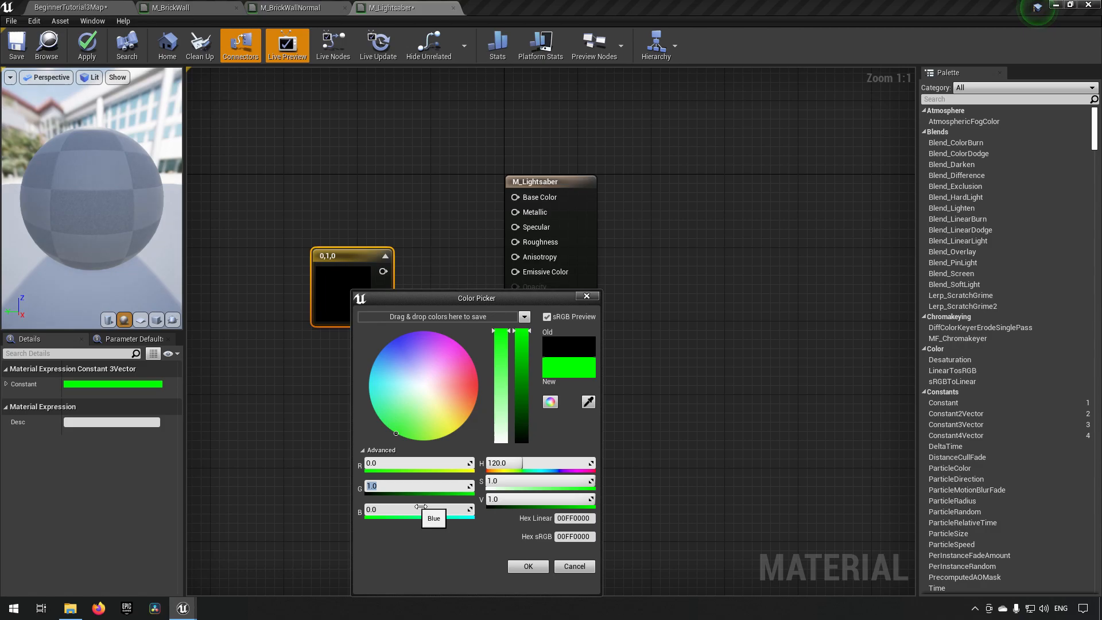
{"action": "left_click", "coordinate": [527, 566]}
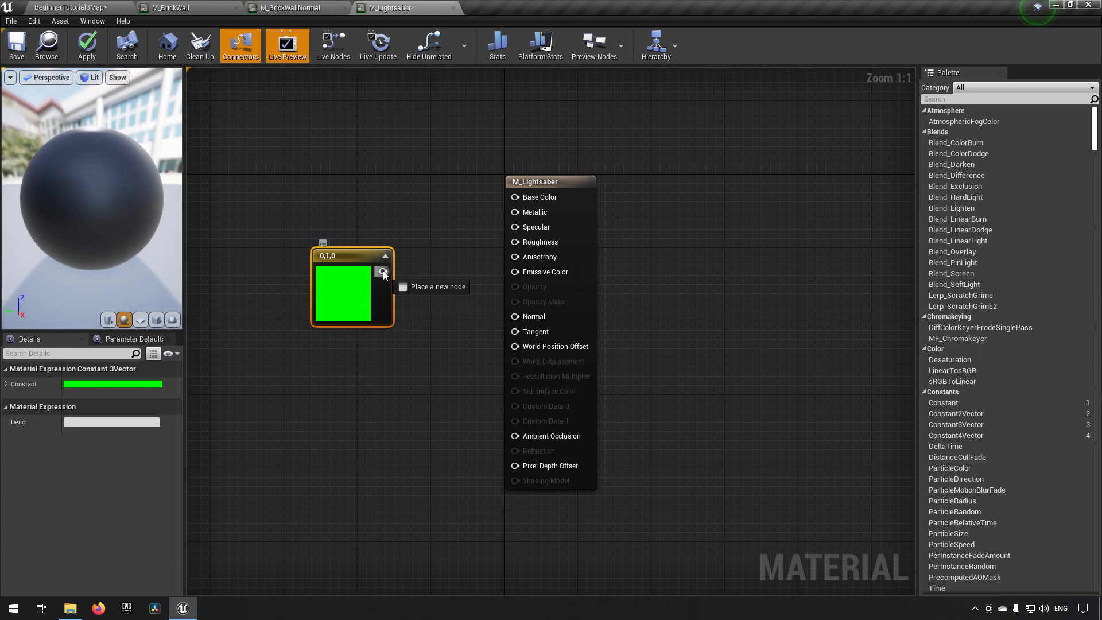
- Connect the green constant's output to Emissive Color and save the M_Lightsaber material
{"action": "left_click_drag", "start_coordinate": [384, 274], "coordinate": [515, 272]}
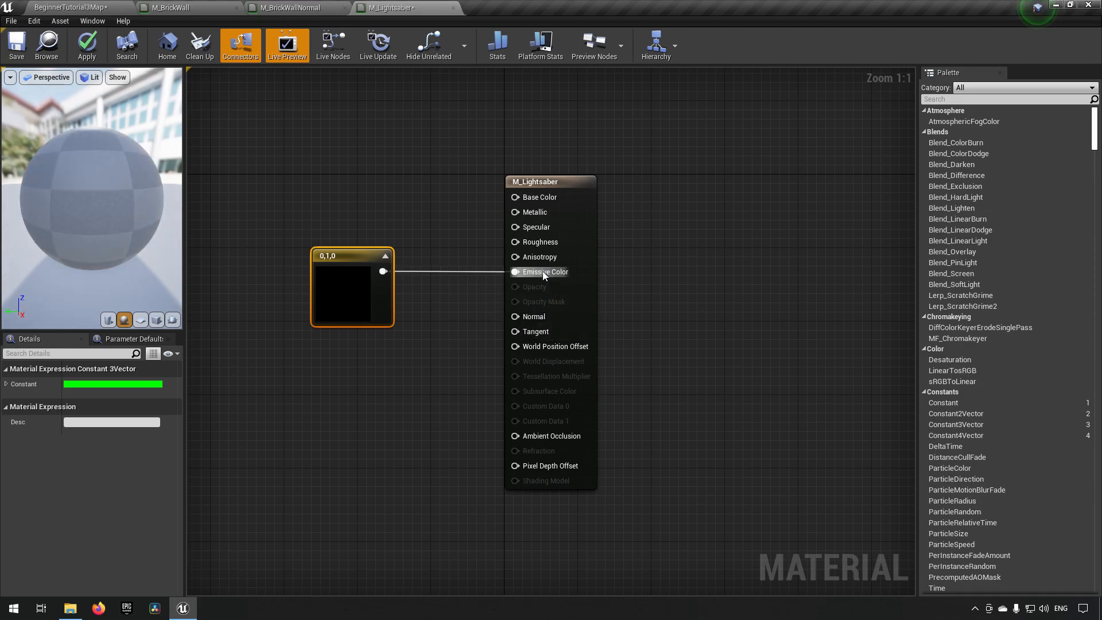
{"action": "left_click", "coordinate": [15, 55]}
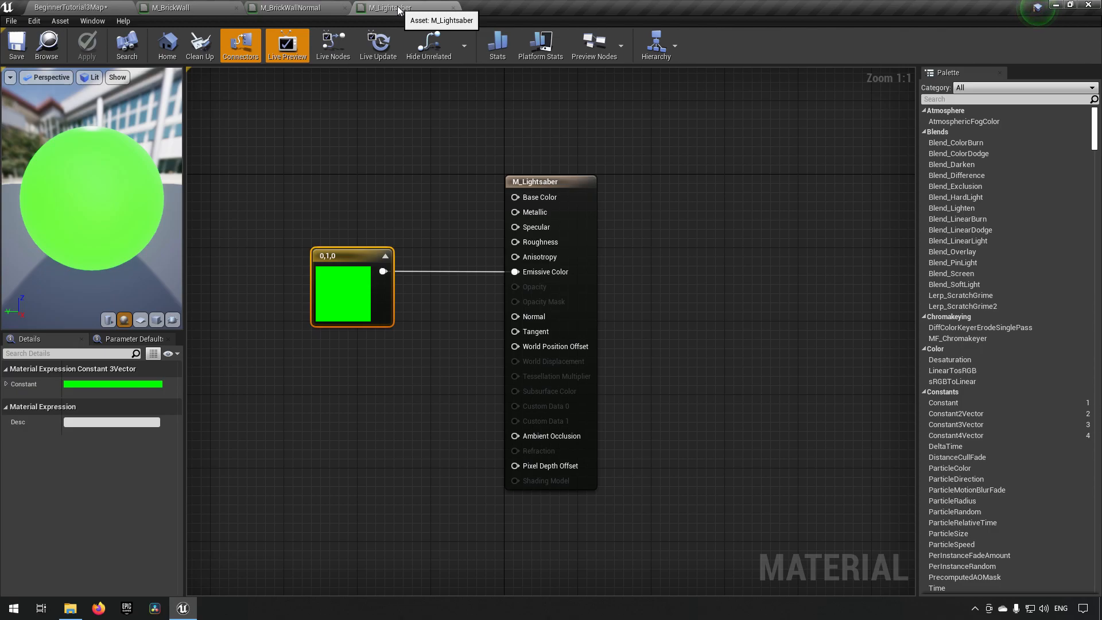
- Undock the M_Lightsaber editor into a floating window and enlarge it to show both nodes
{"action": "left_click_drag", "start_coordinate": [399, 10], "coordinate": [566, 36]}
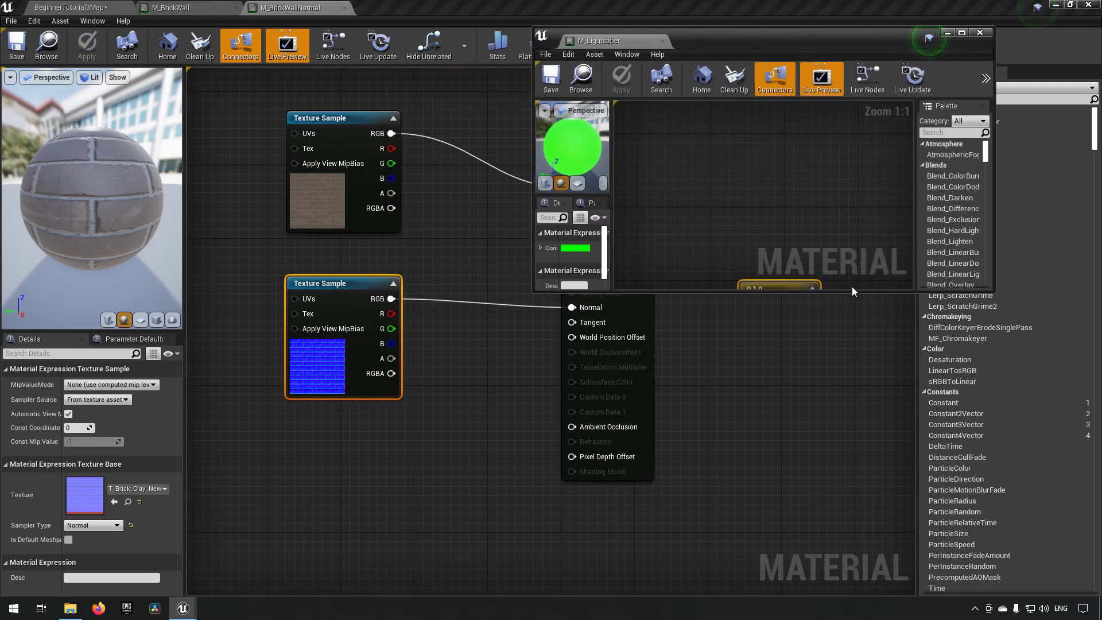
{"action": "left_click_drag", "start_coordinate": [843, 296], "coordinate": [859, 528]}
{"action": "right_click_drag", "start_coordinate": [851, 406], "coordinate": [769, 355]}
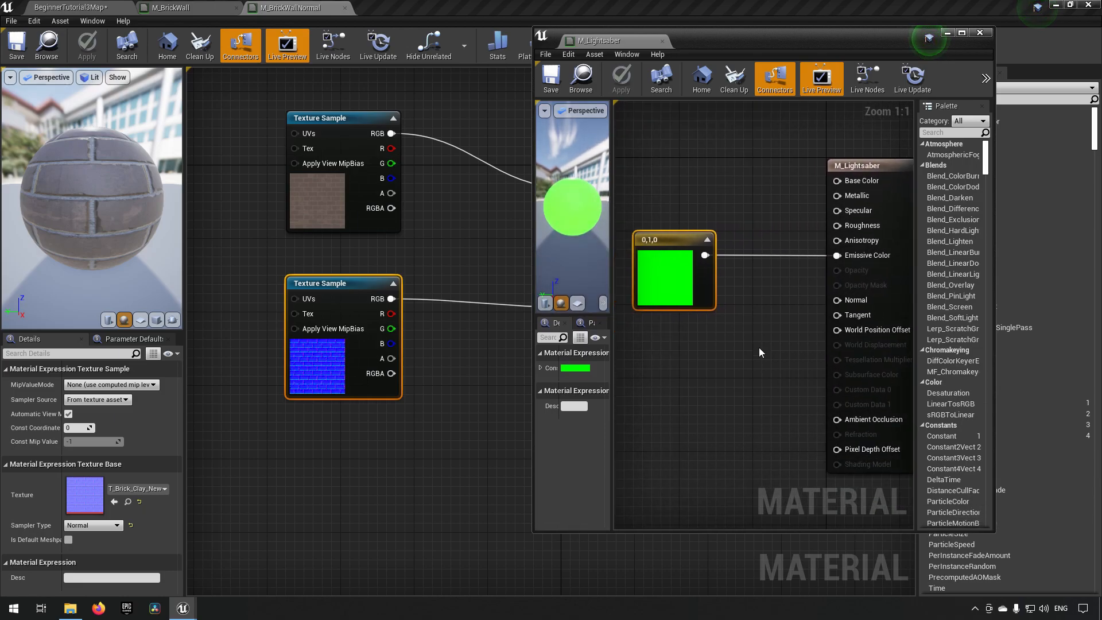
- Apply the M_Lightsaber material to the tall blade cylinder in the BeginnerTutorial3Map level
{"action": "left_click", "coordinate": [73, 6]}
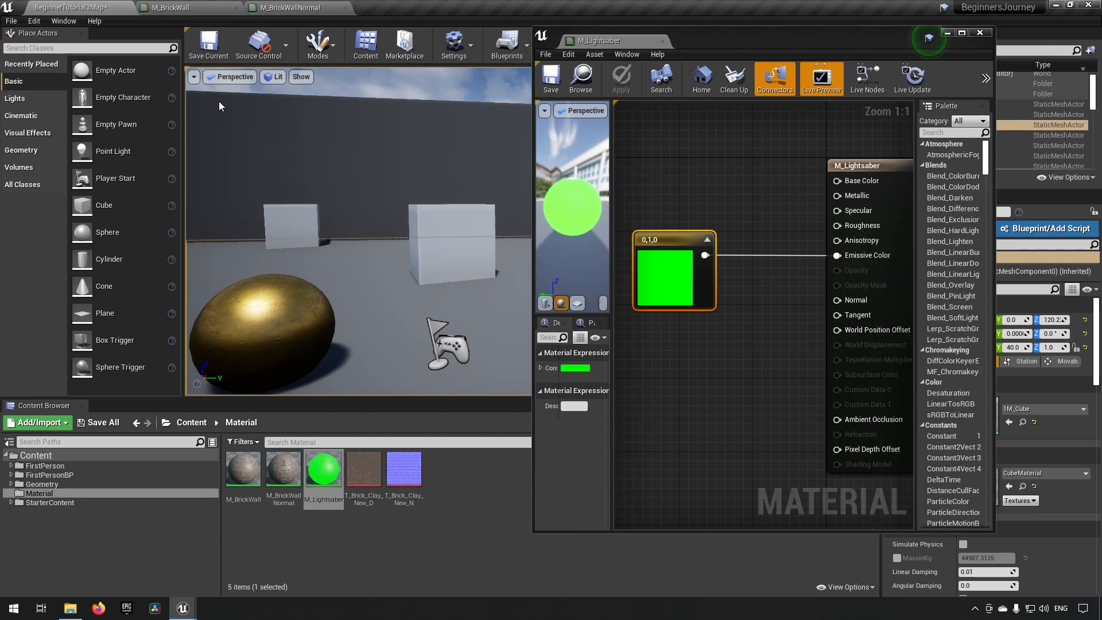
{"action": "right_click_drag", "start_coordinate": [496, 180], "coordinate": [559, 171]}
{"action": "key", "text": "w"}
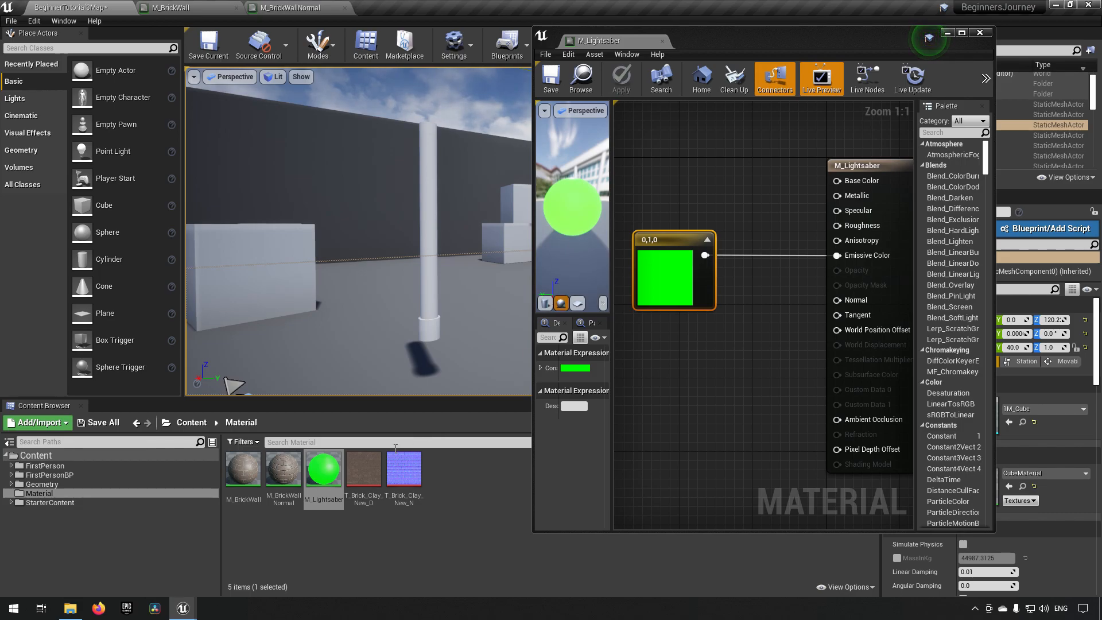
{"action": "left_click_drag", "start_coordinate": [329, 481], "coordinate": [437, 216]}
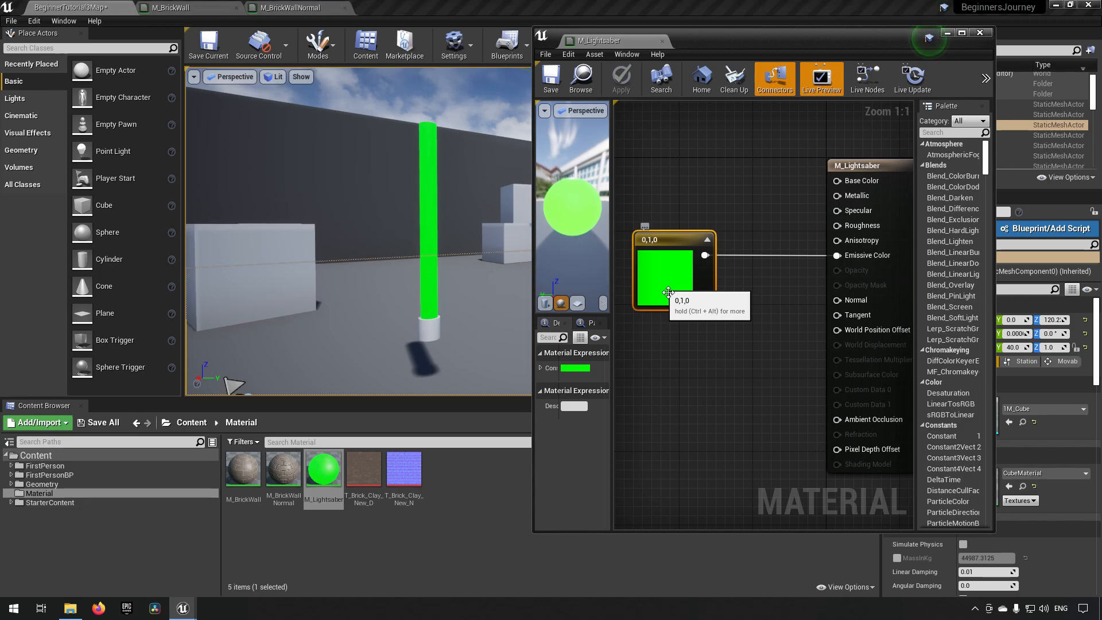
- Raise the emissive constant's green value to 25 and save the M_Lightsaber material
{"action": "double_click", "coordinate": [668, 292]}
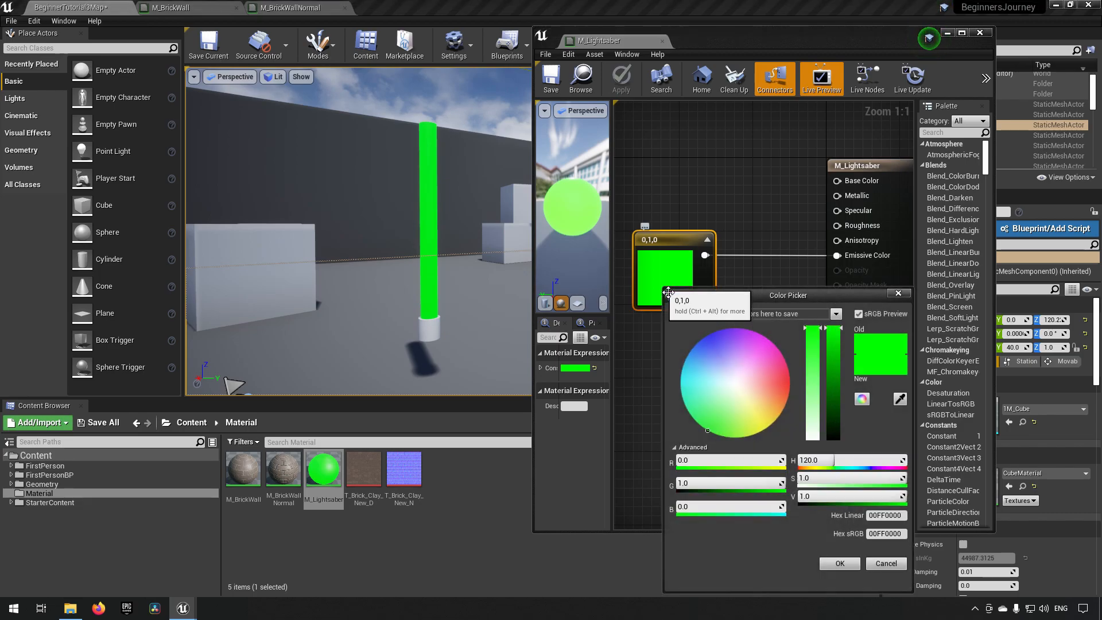
{"action": "left_click", "coordinate": [722, 487]}
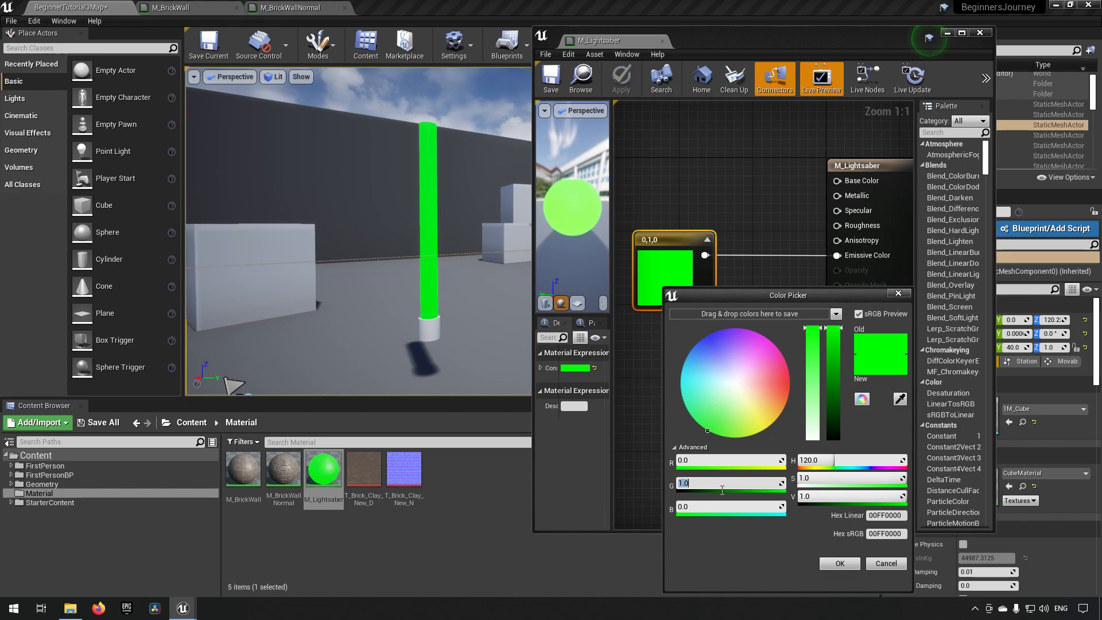
{"action": "type", "text": "25"}
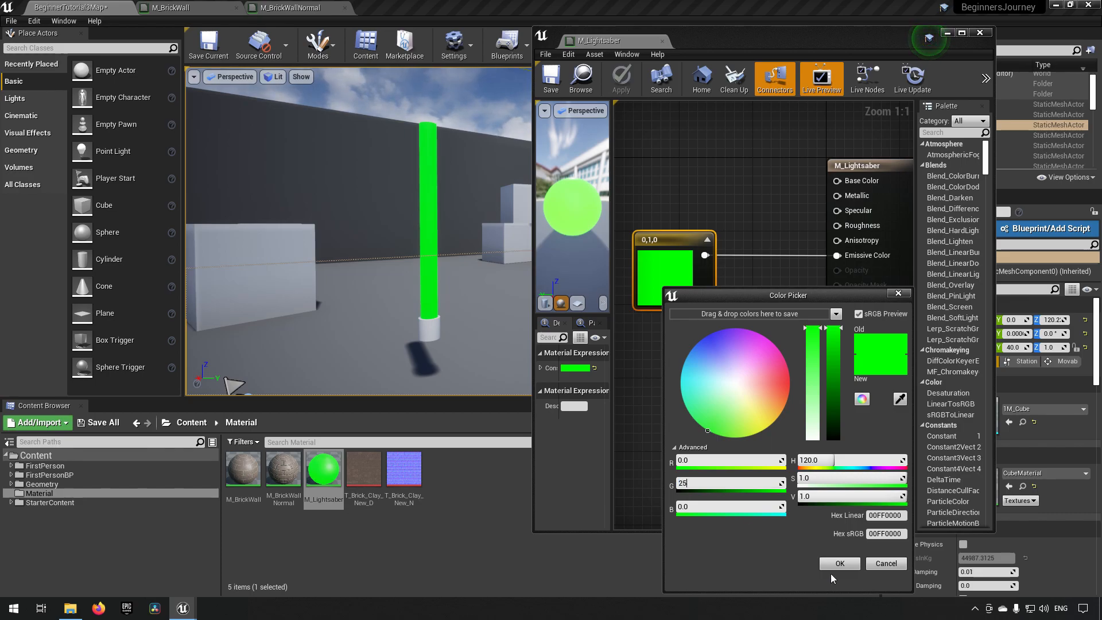
{"action": "left_click", "coordinate": [848, 564]}
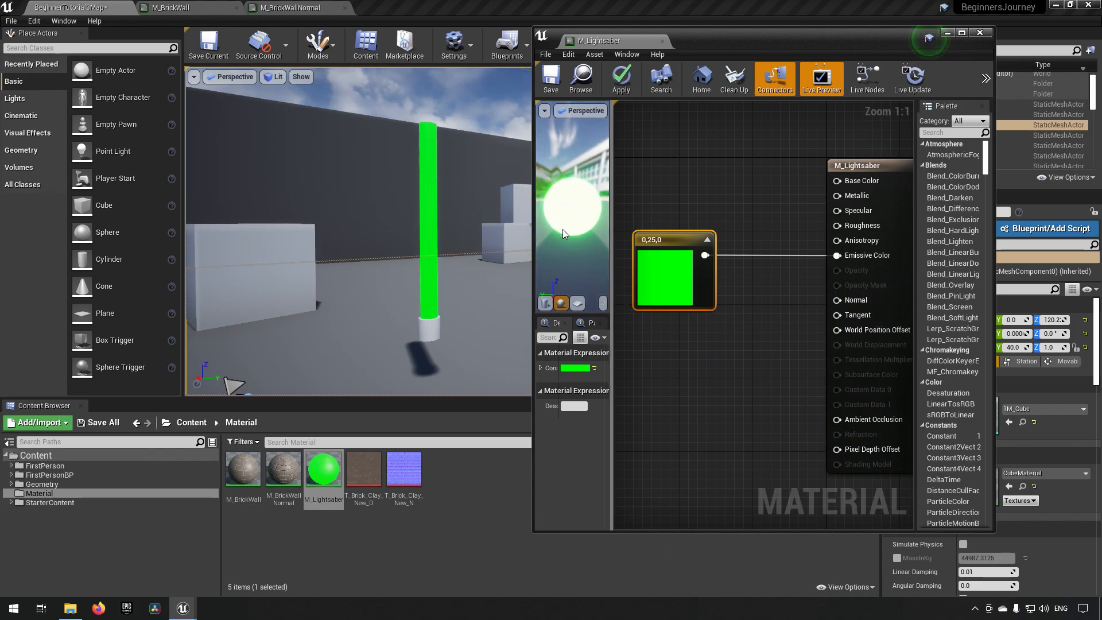
{"action": "left_click", "coordinate": [552, 82]}
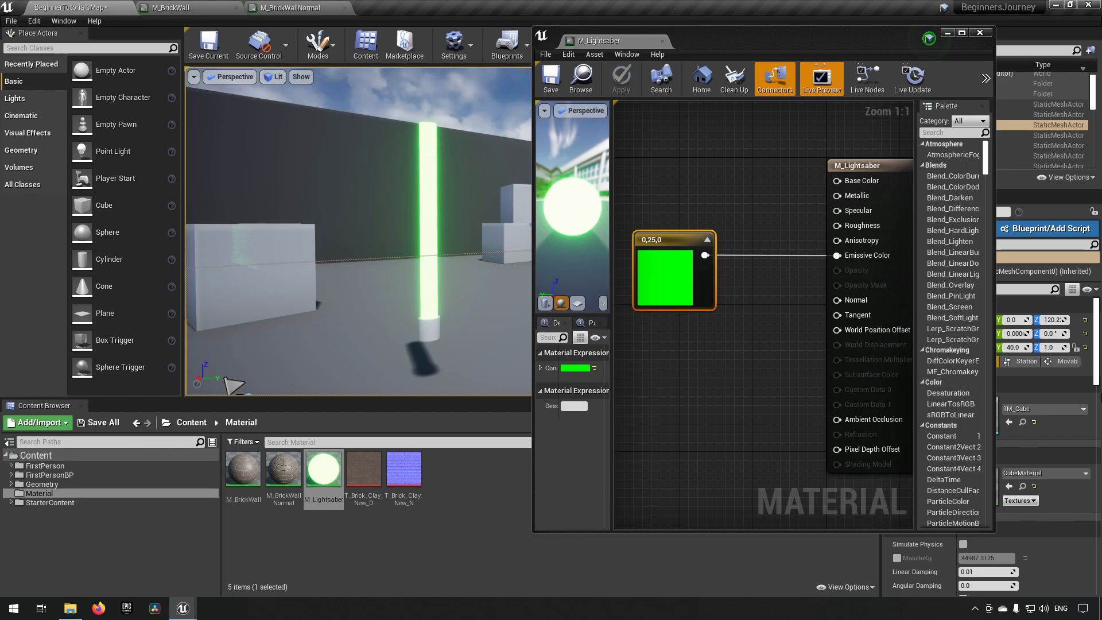
- Close the floating M_Lightsaber material editor and view the lightsaber among the other objects in the level
{"action": "left_click", "coordinate": [979, 33]}
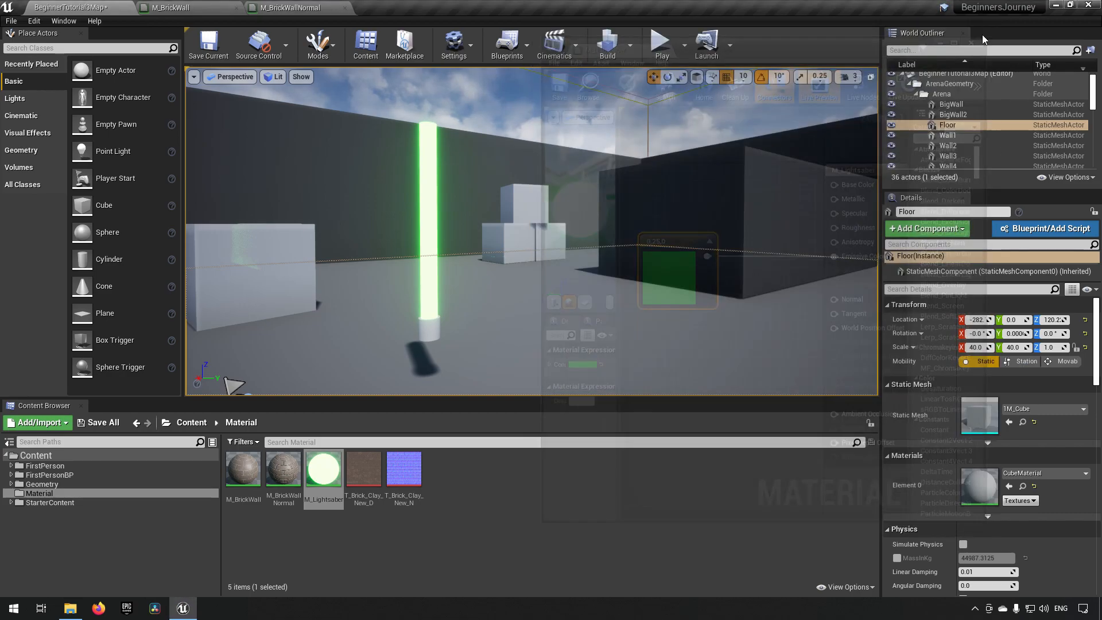
{"action": "right_click_drag", "start_coordinate": [534, 229], "coordinate": [399, 230]}
{"action": "key", "text": "s"}
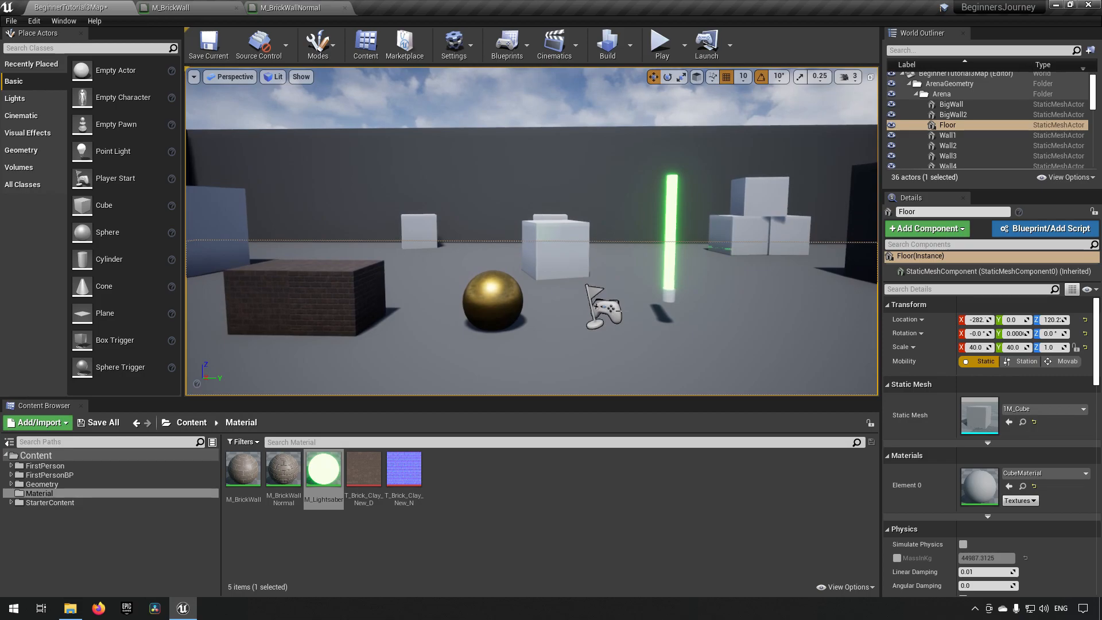